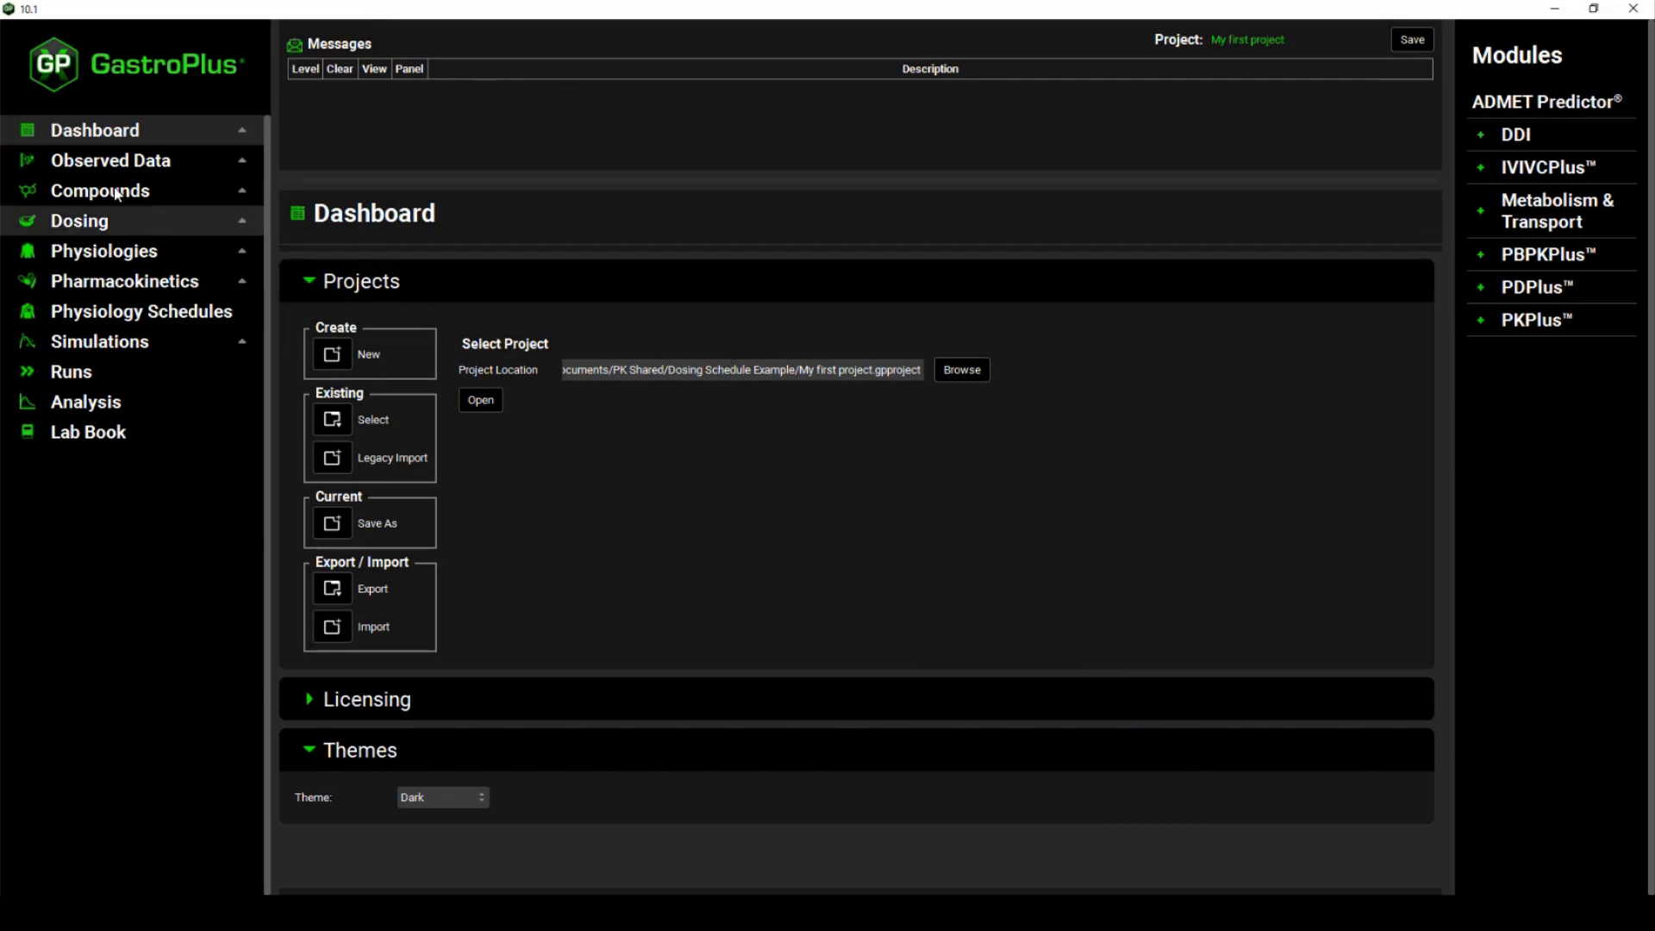
Copy the 10 mg Tab PO x1 dosing schedule to a new one named "50 mg Tab PO x3".
click(86, 226)
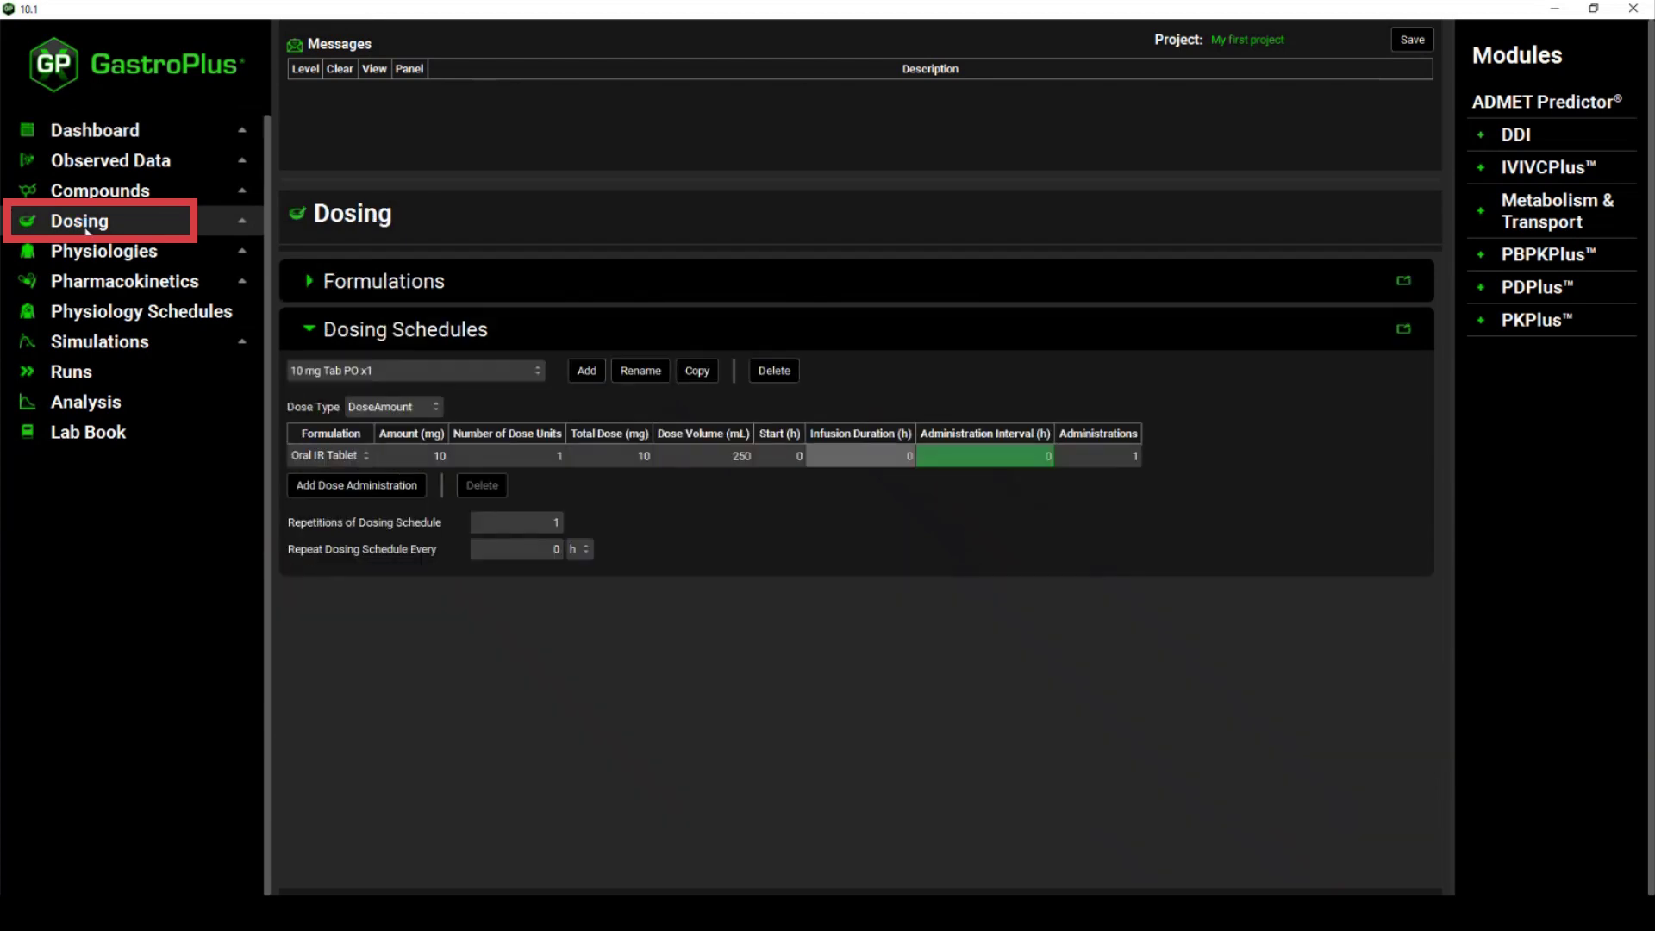
click(311, 283)
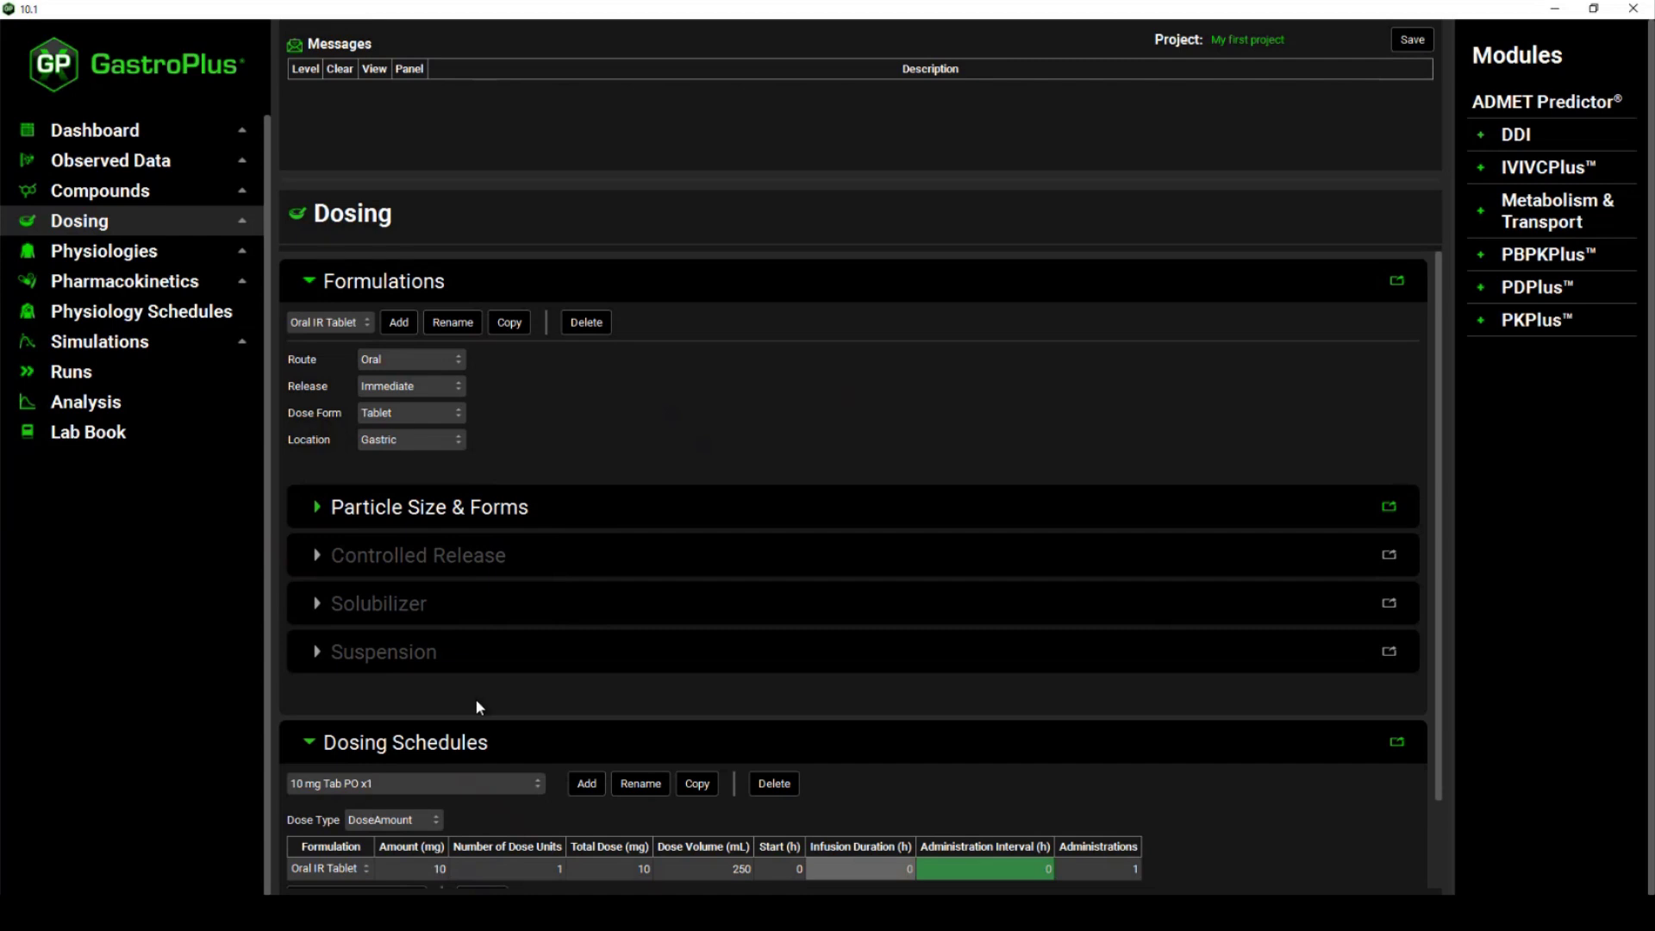
scroll(479, 706, down, 1)
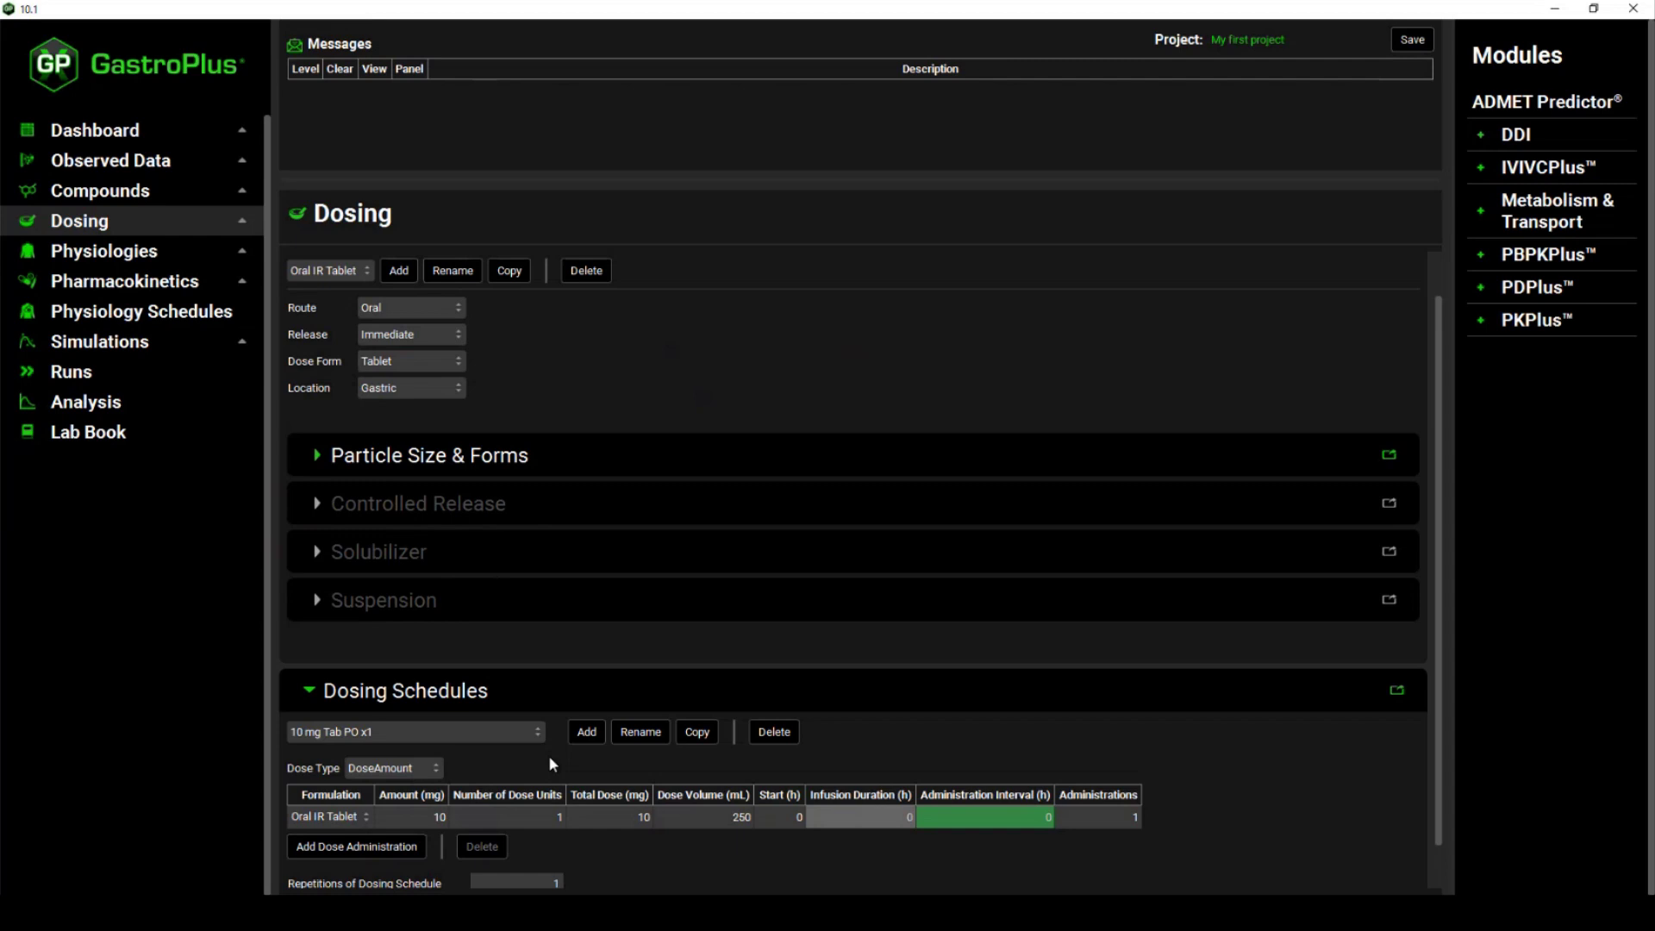
click(709, 735)
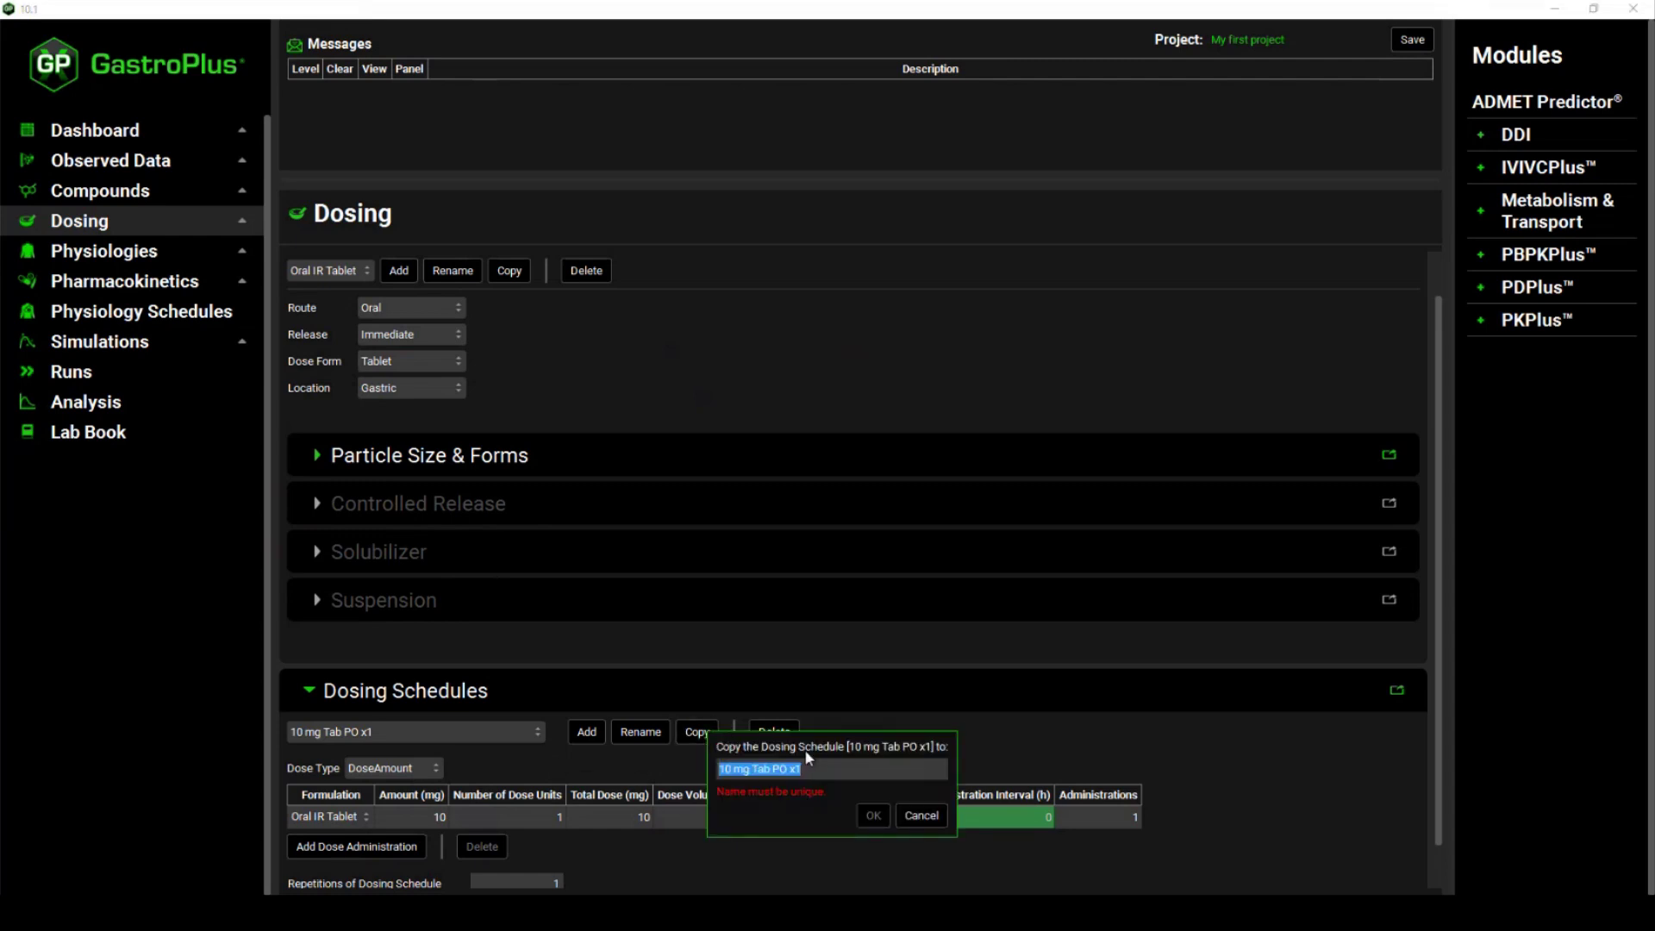
click(735, 767)
key(BackSpace)
text(5)
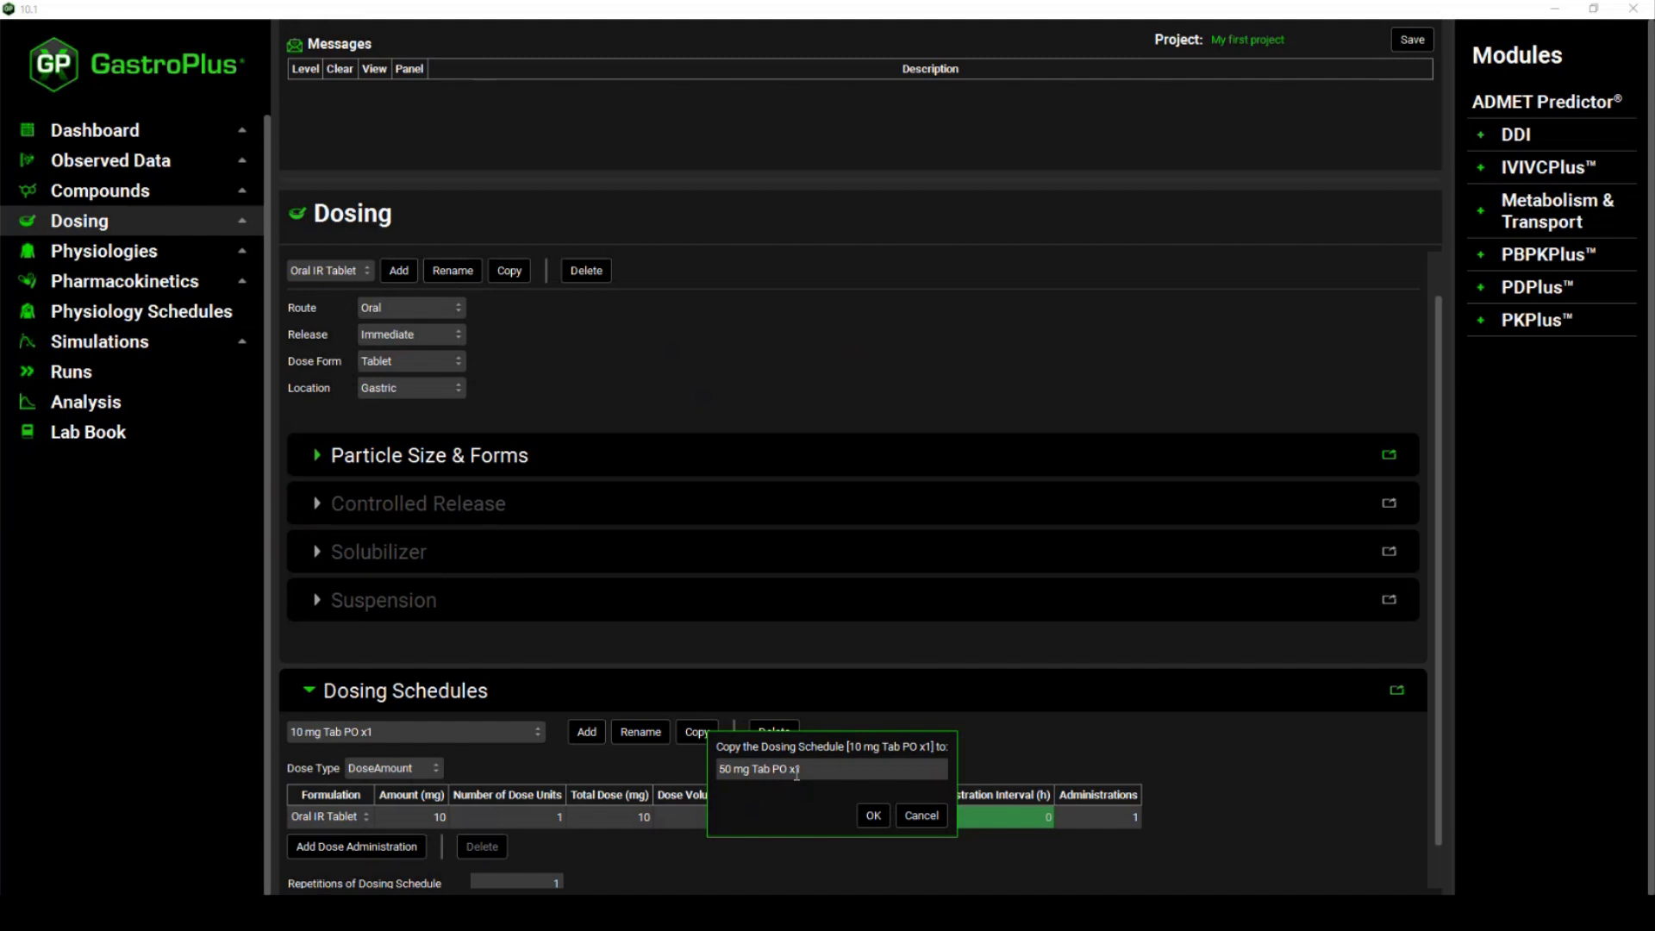
drag(797, 770, 834, 769)
click(872, 815)
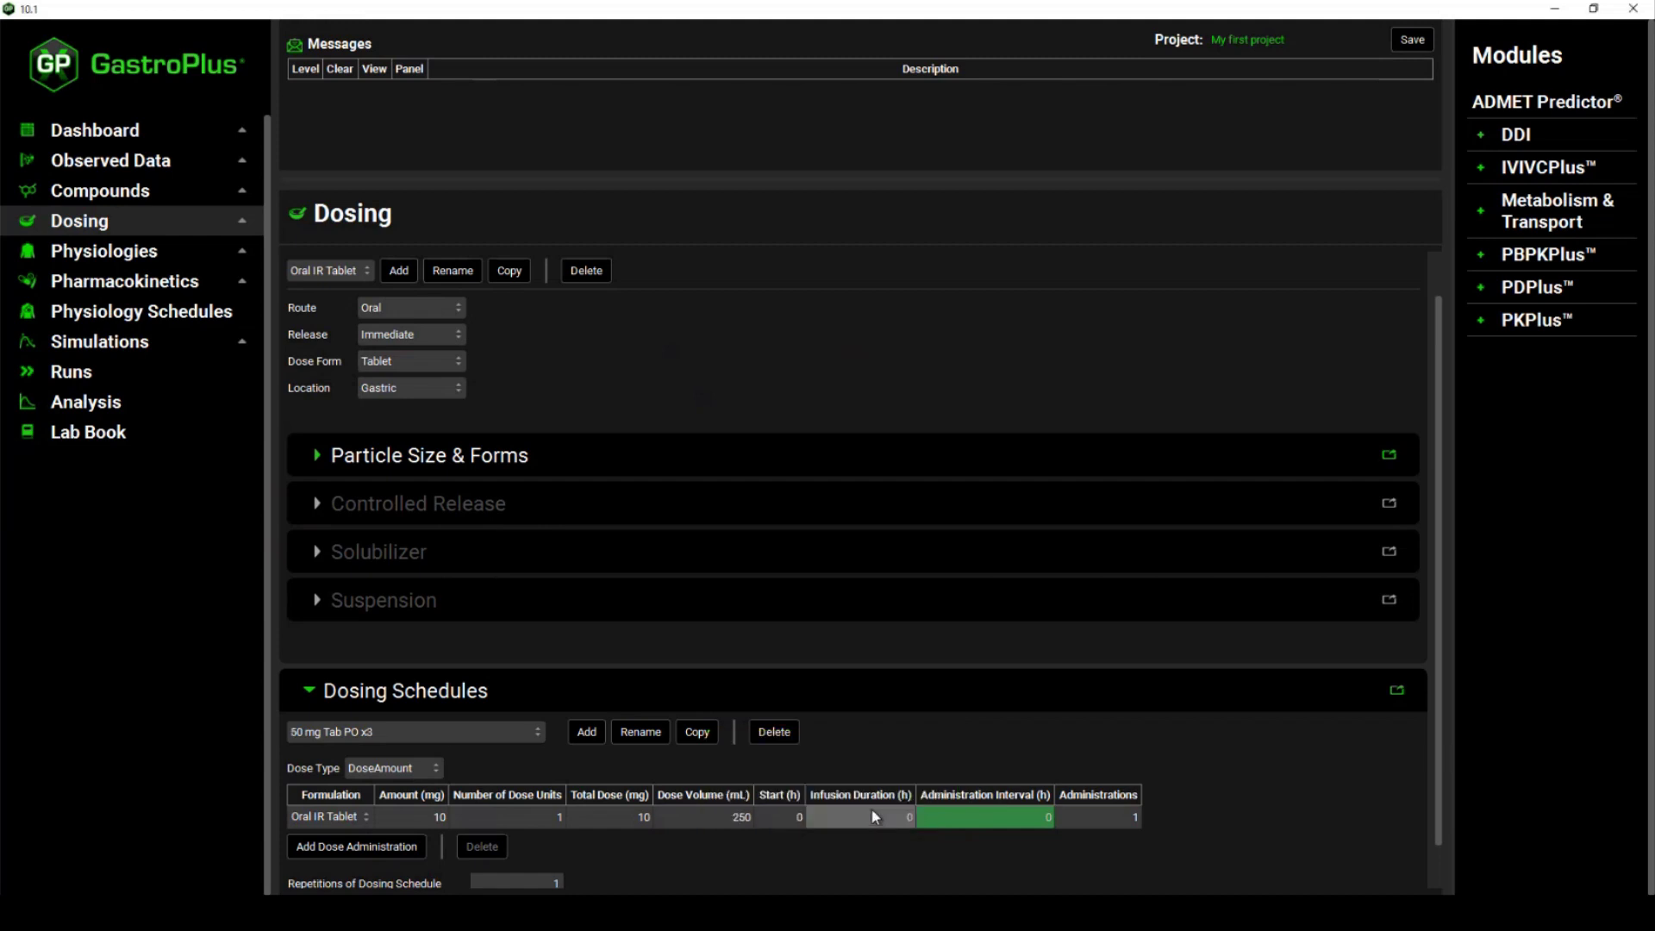
Set the Oral IR Tablet dose amount in the 50 mg Tab PO x3 schedule to 50 mg.
double_click(429, 815)
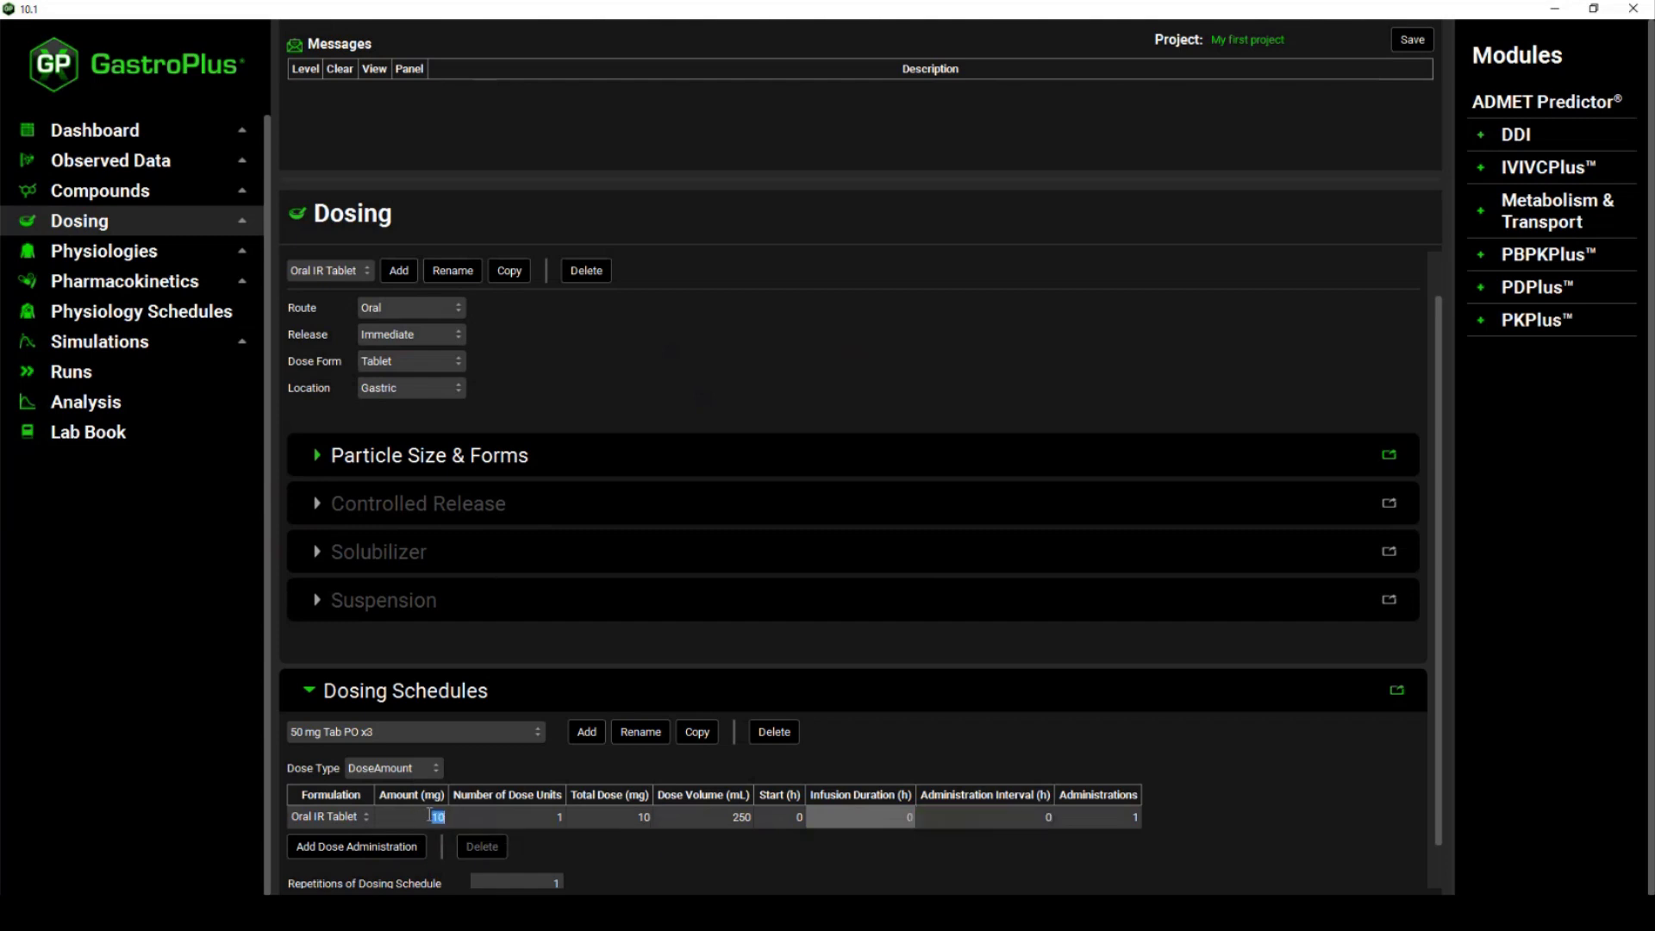
text(50)
key(Return)
double_click(625, 820)
key(Return)
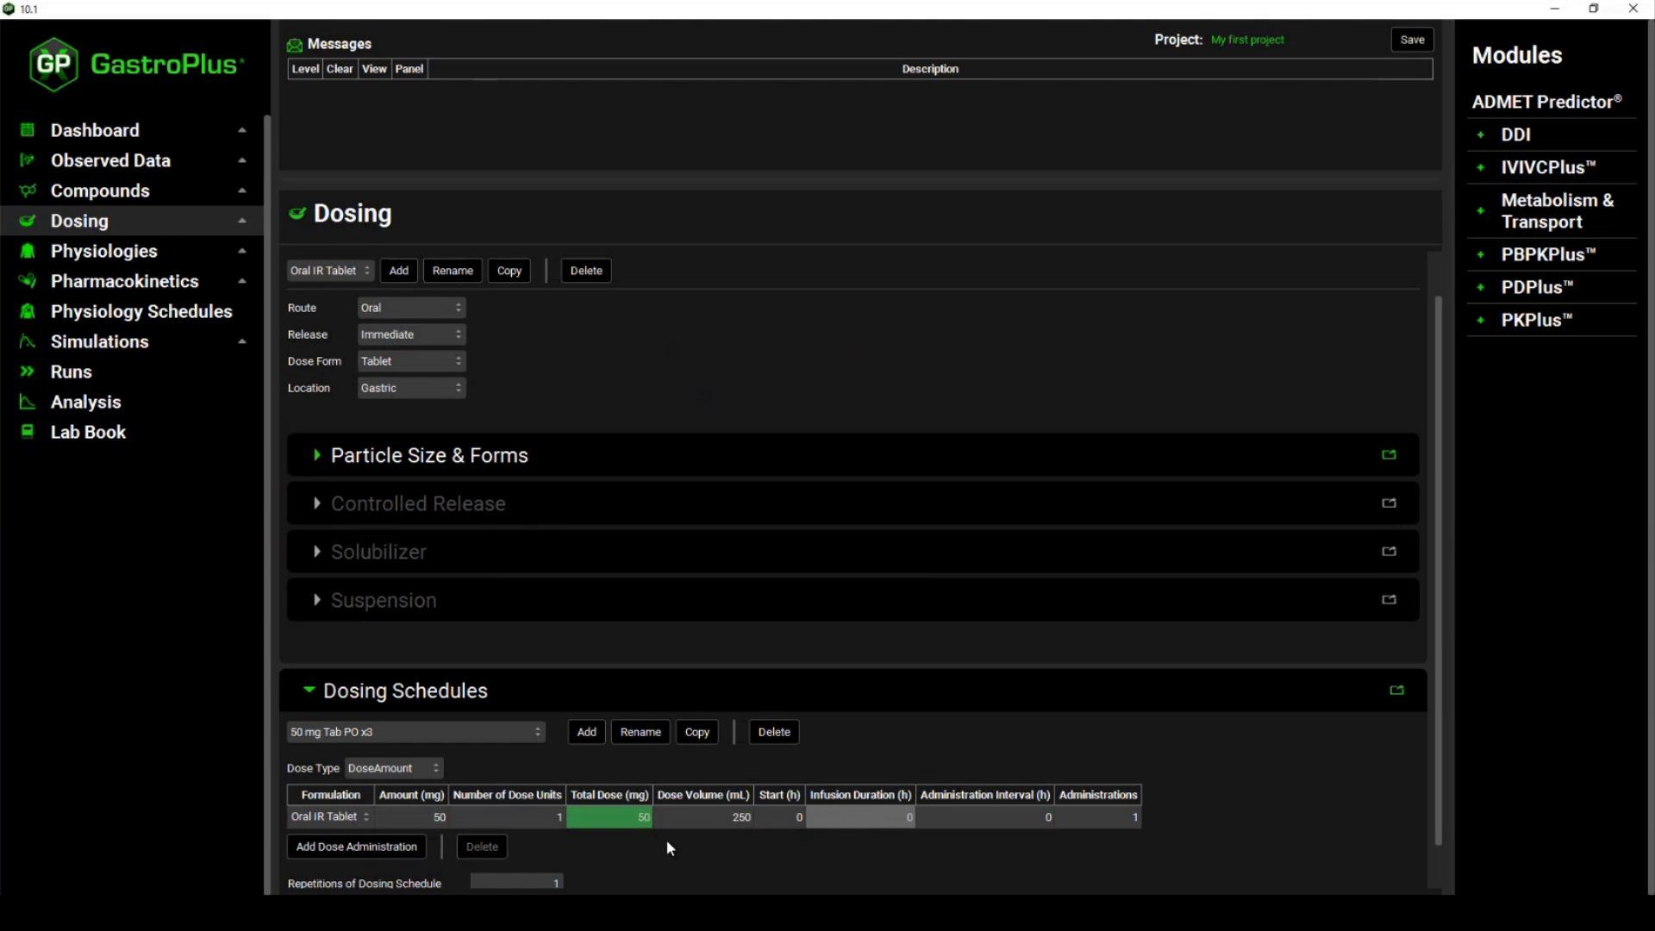
Set the schedule's number of administrations to 3 and the administration interval to 24 h.
scroll(665, 840, down, 1)
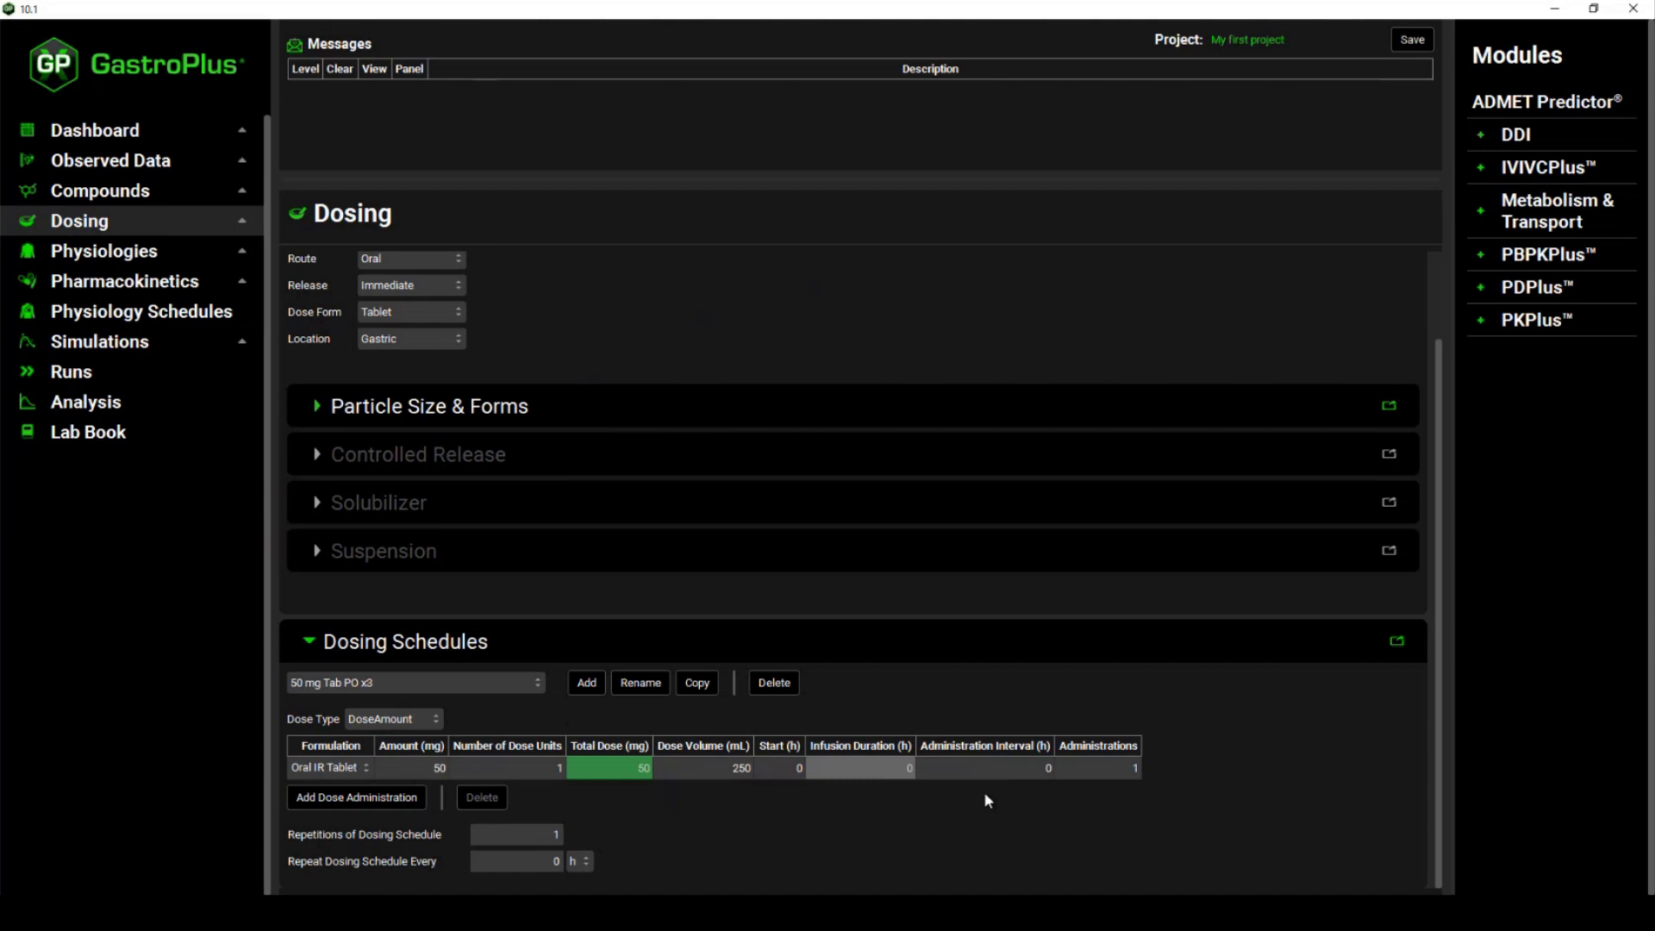
double_click(1099, 765)
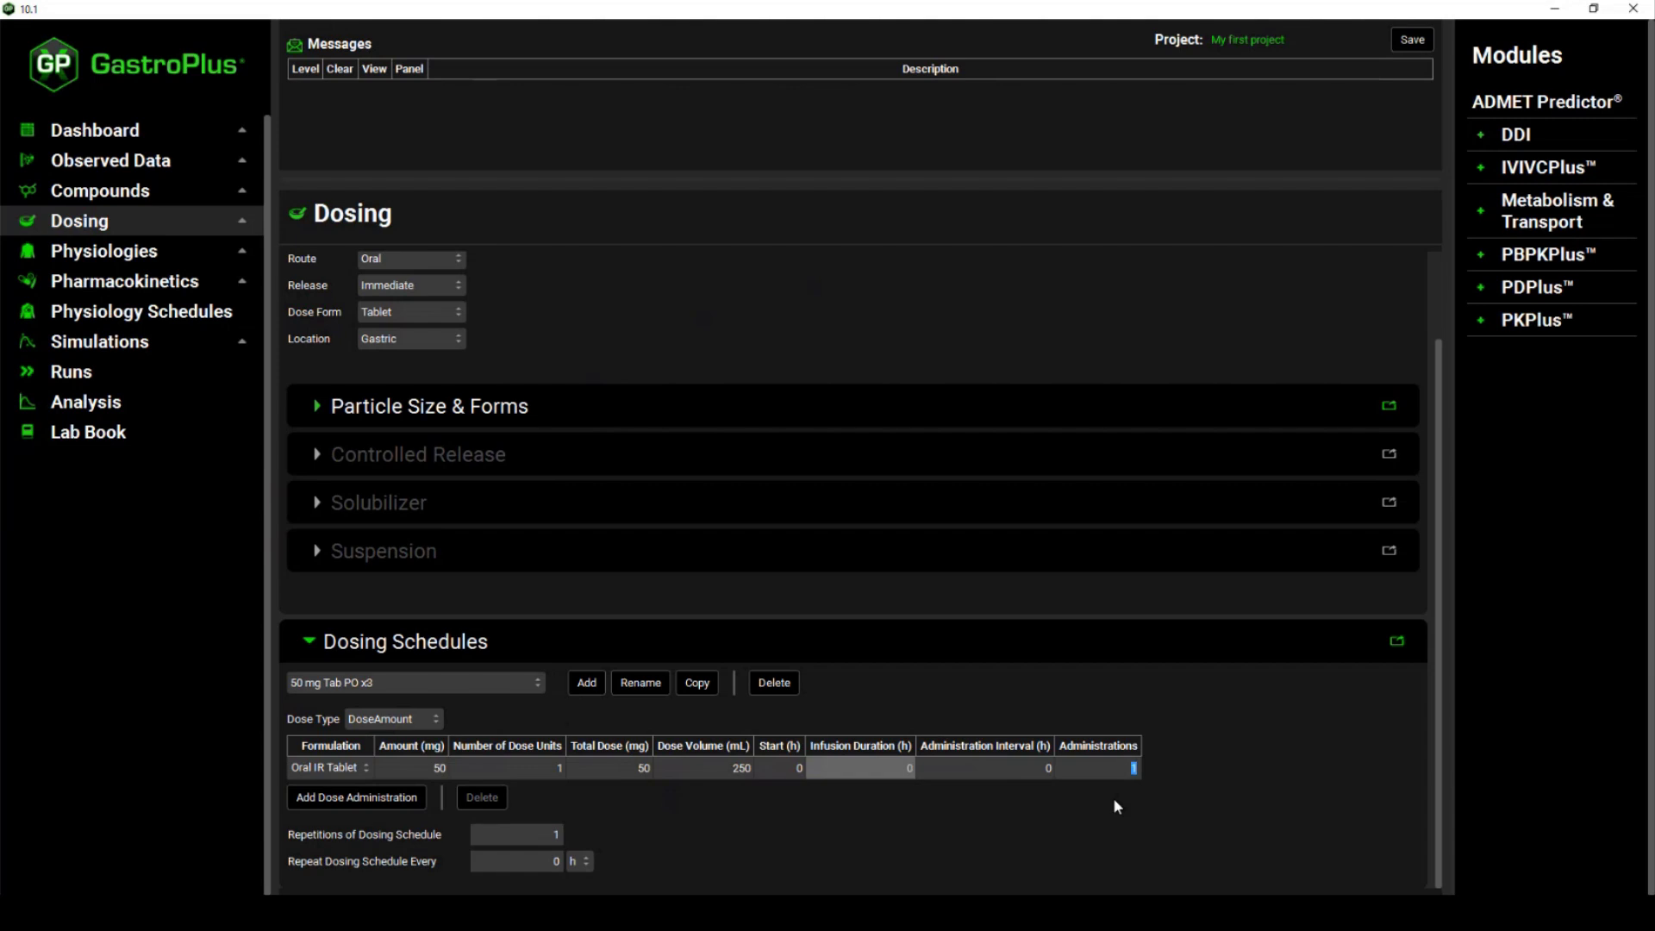
key(Return)
double_click(1003, 767)
text(24)
key(Return)
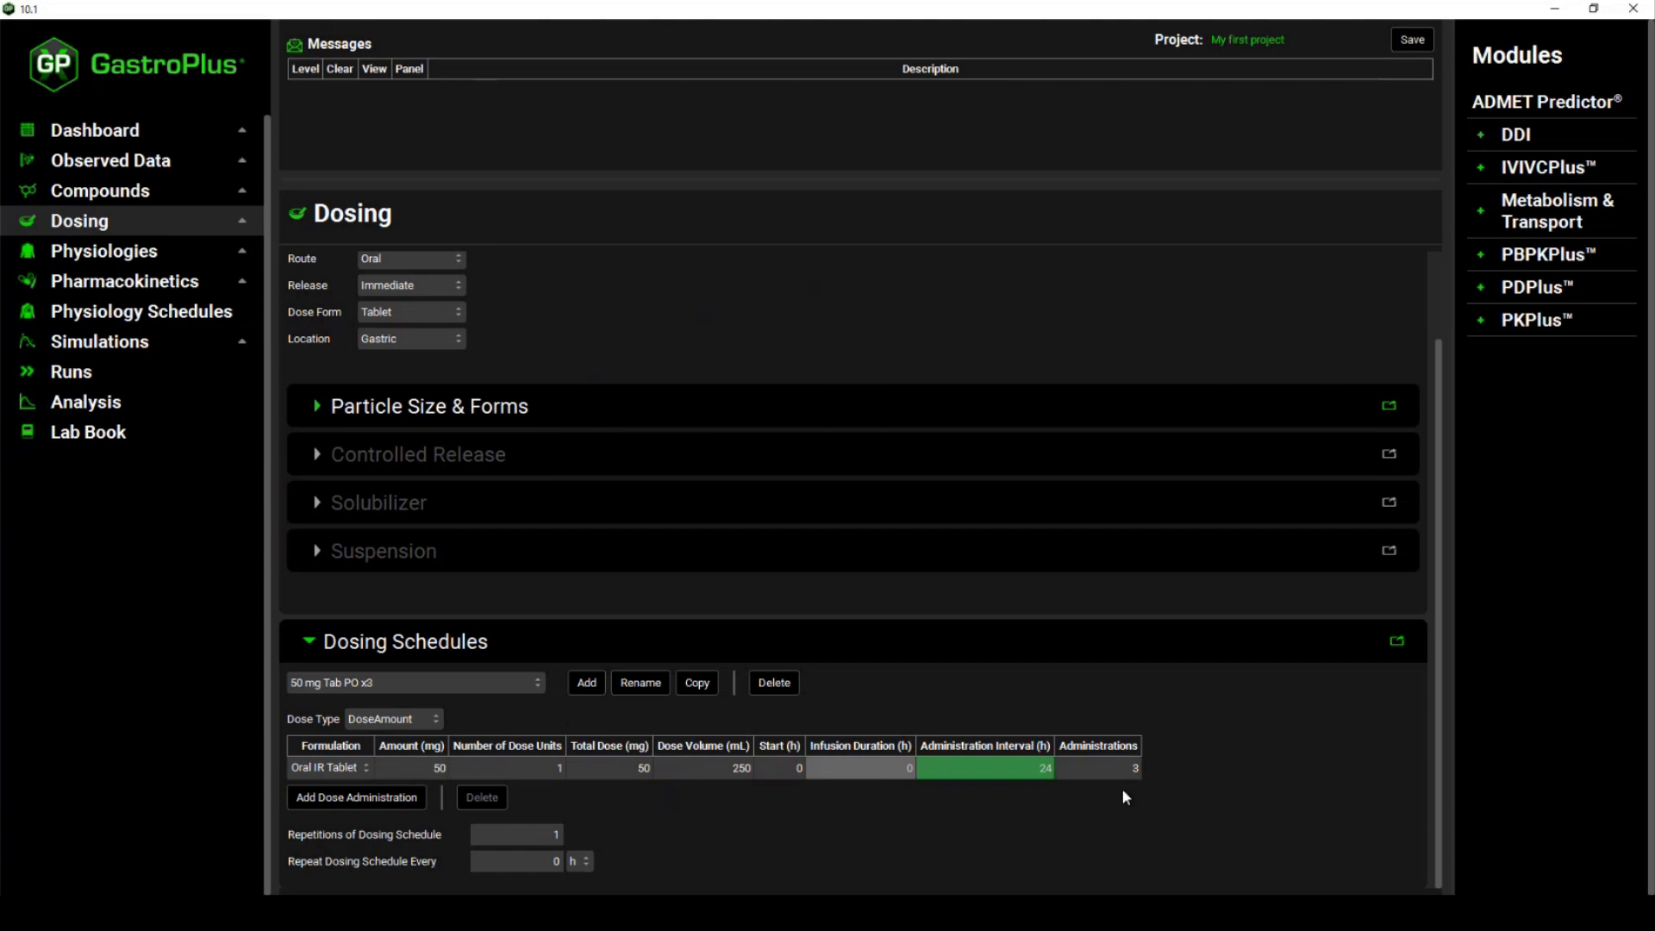
Copy the Compound X 10 mg PO simulation as "Compound X 50 mg POx3" and assign it the 50 mg Tab PO x3 dose schedule.
click(153, 345)
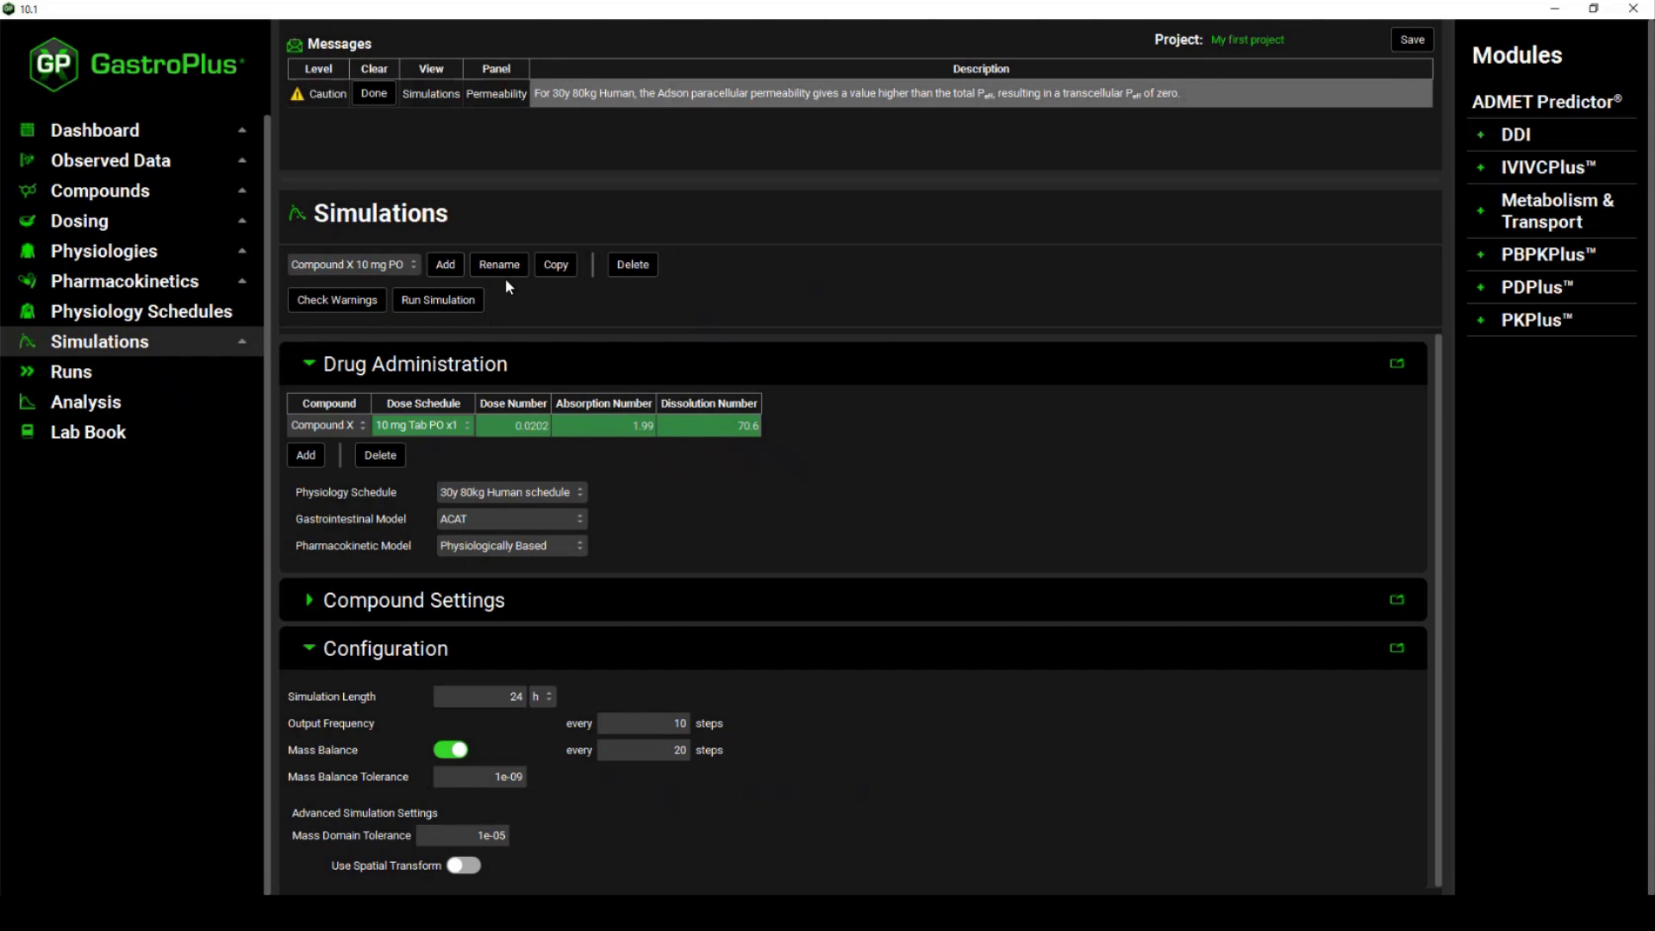
click(562, 266)
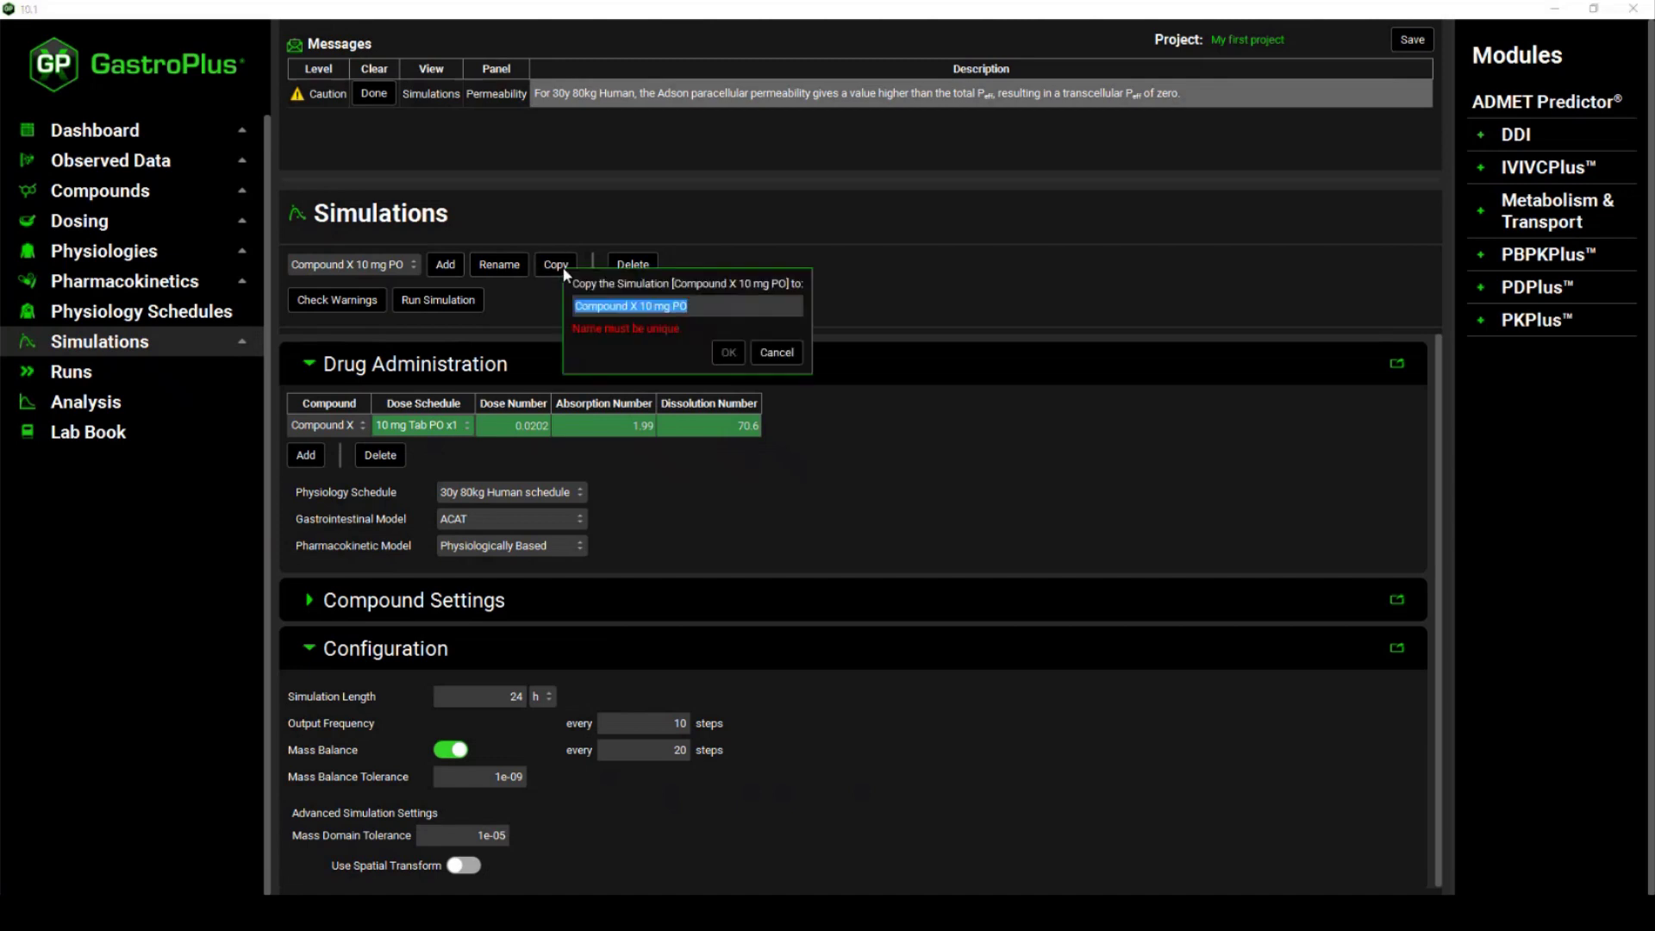
click(649, 306)
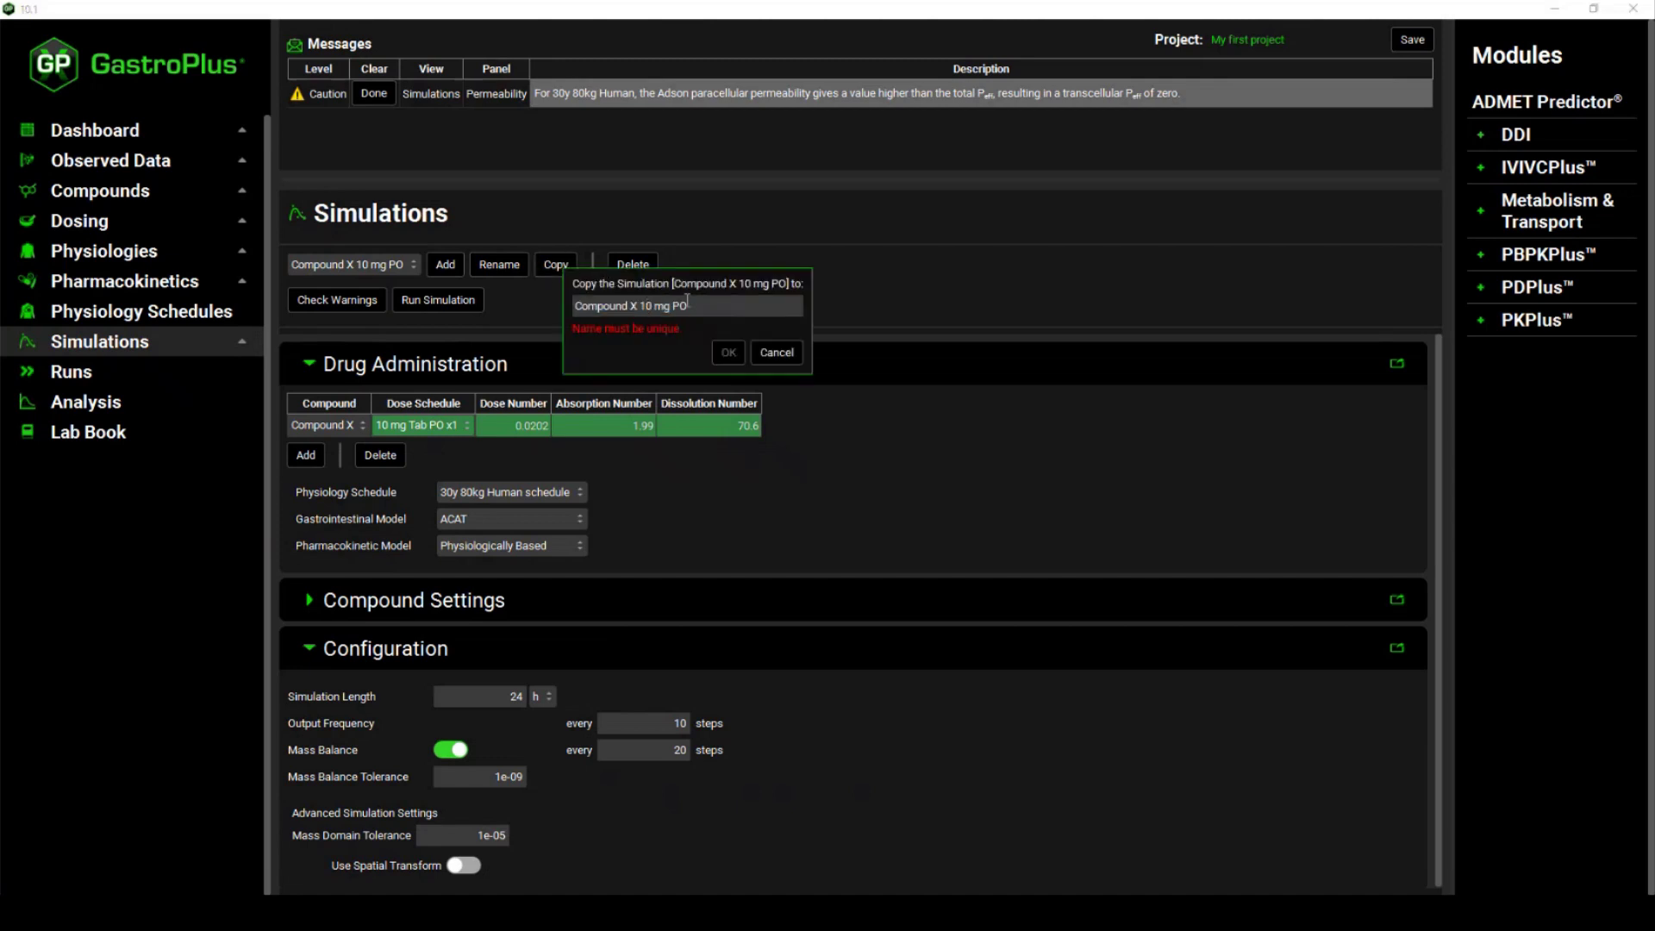
key(BackSpace)
text(5)
text(x3)
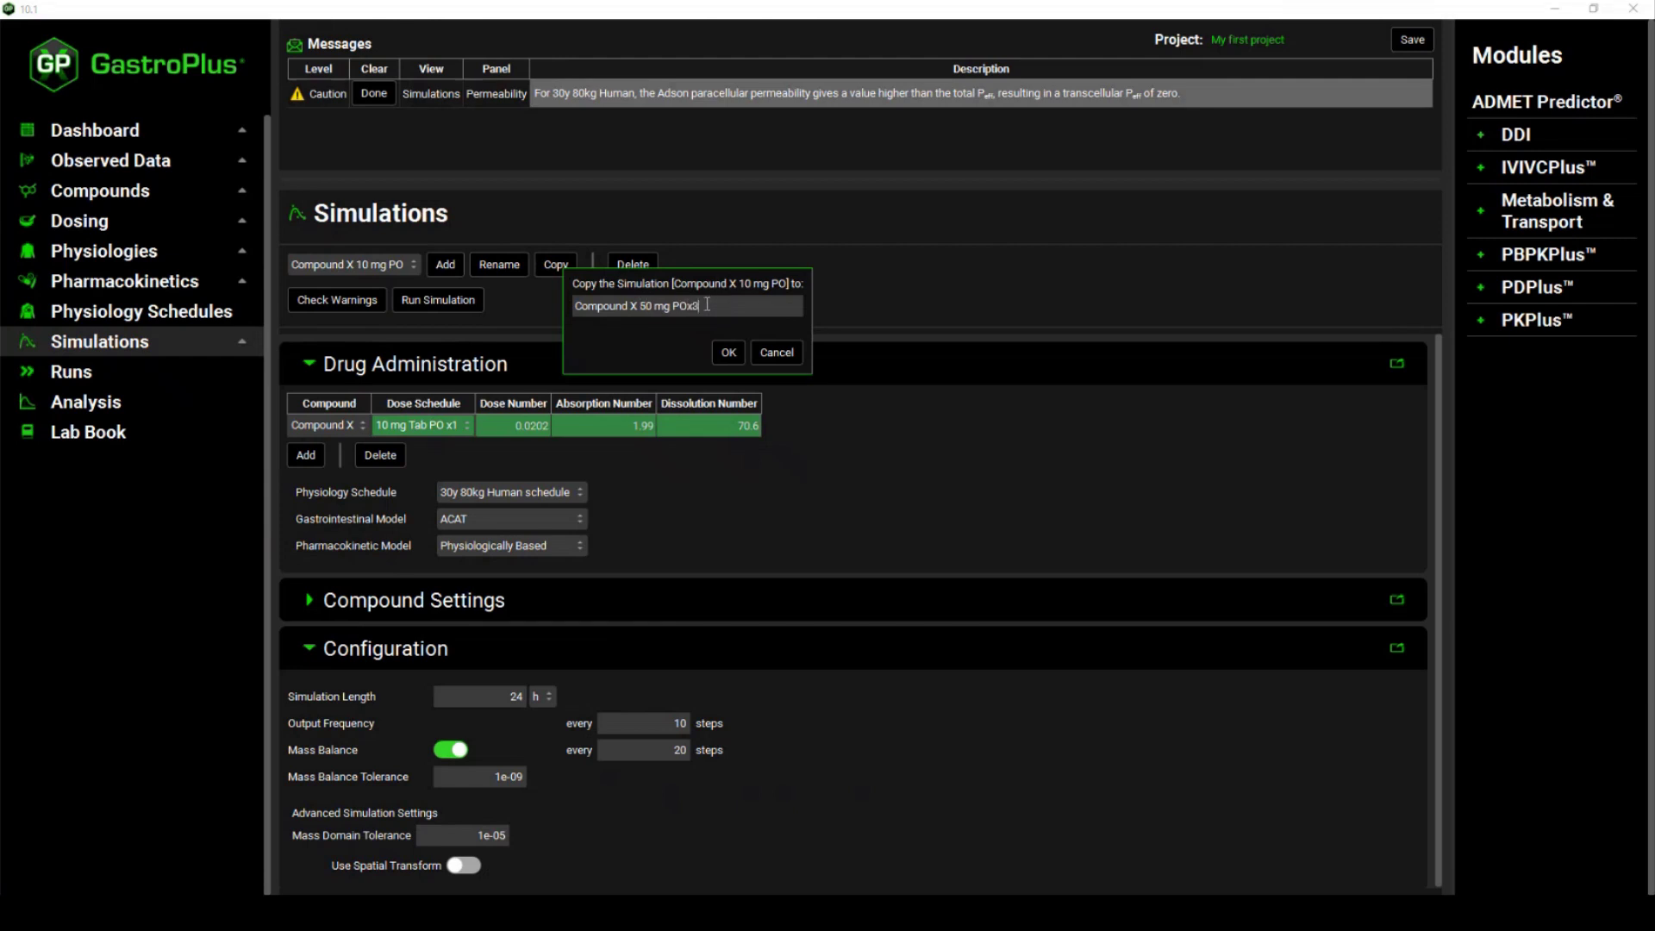
click(725, 353)
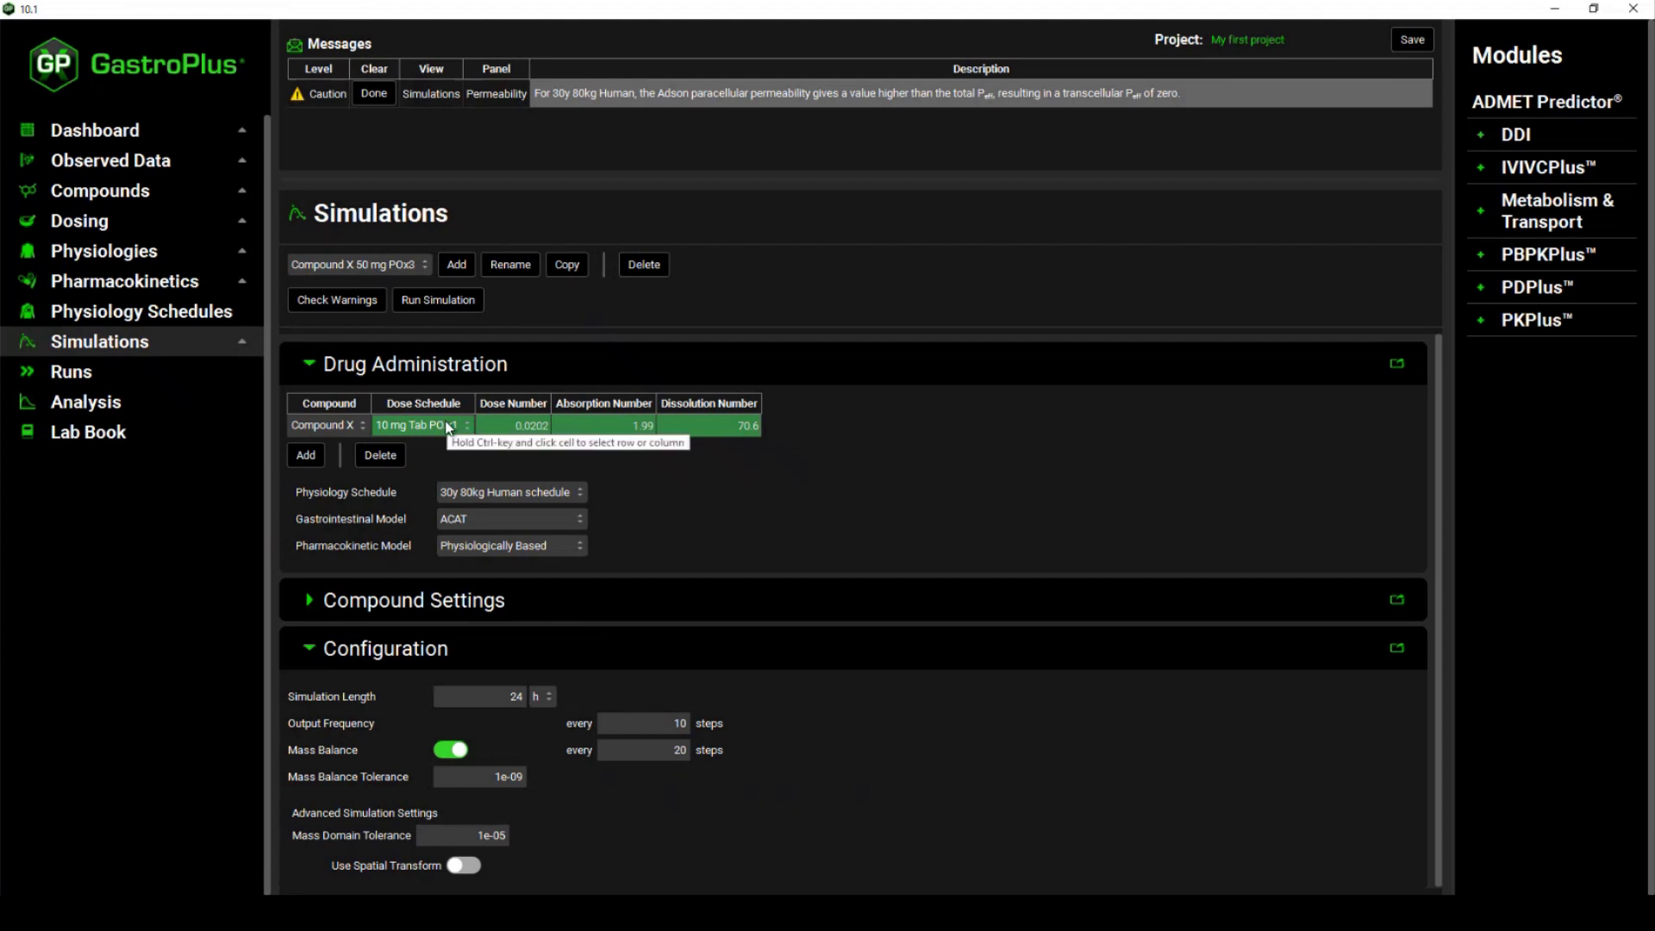
click(457, 429)
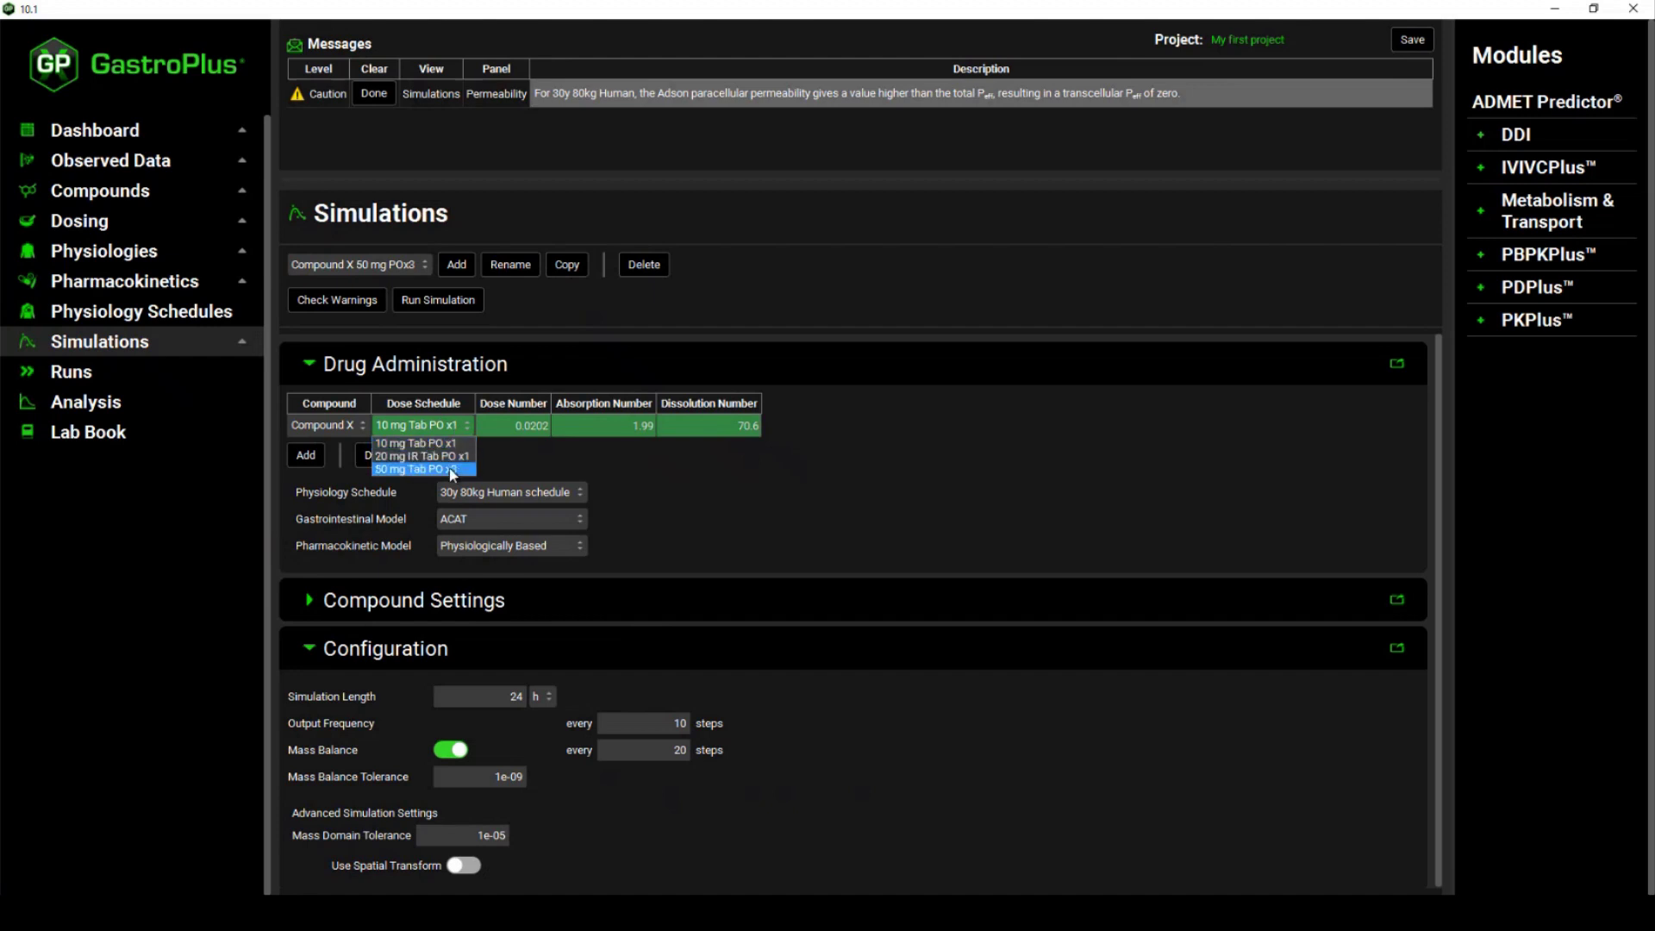
click(452, 471)
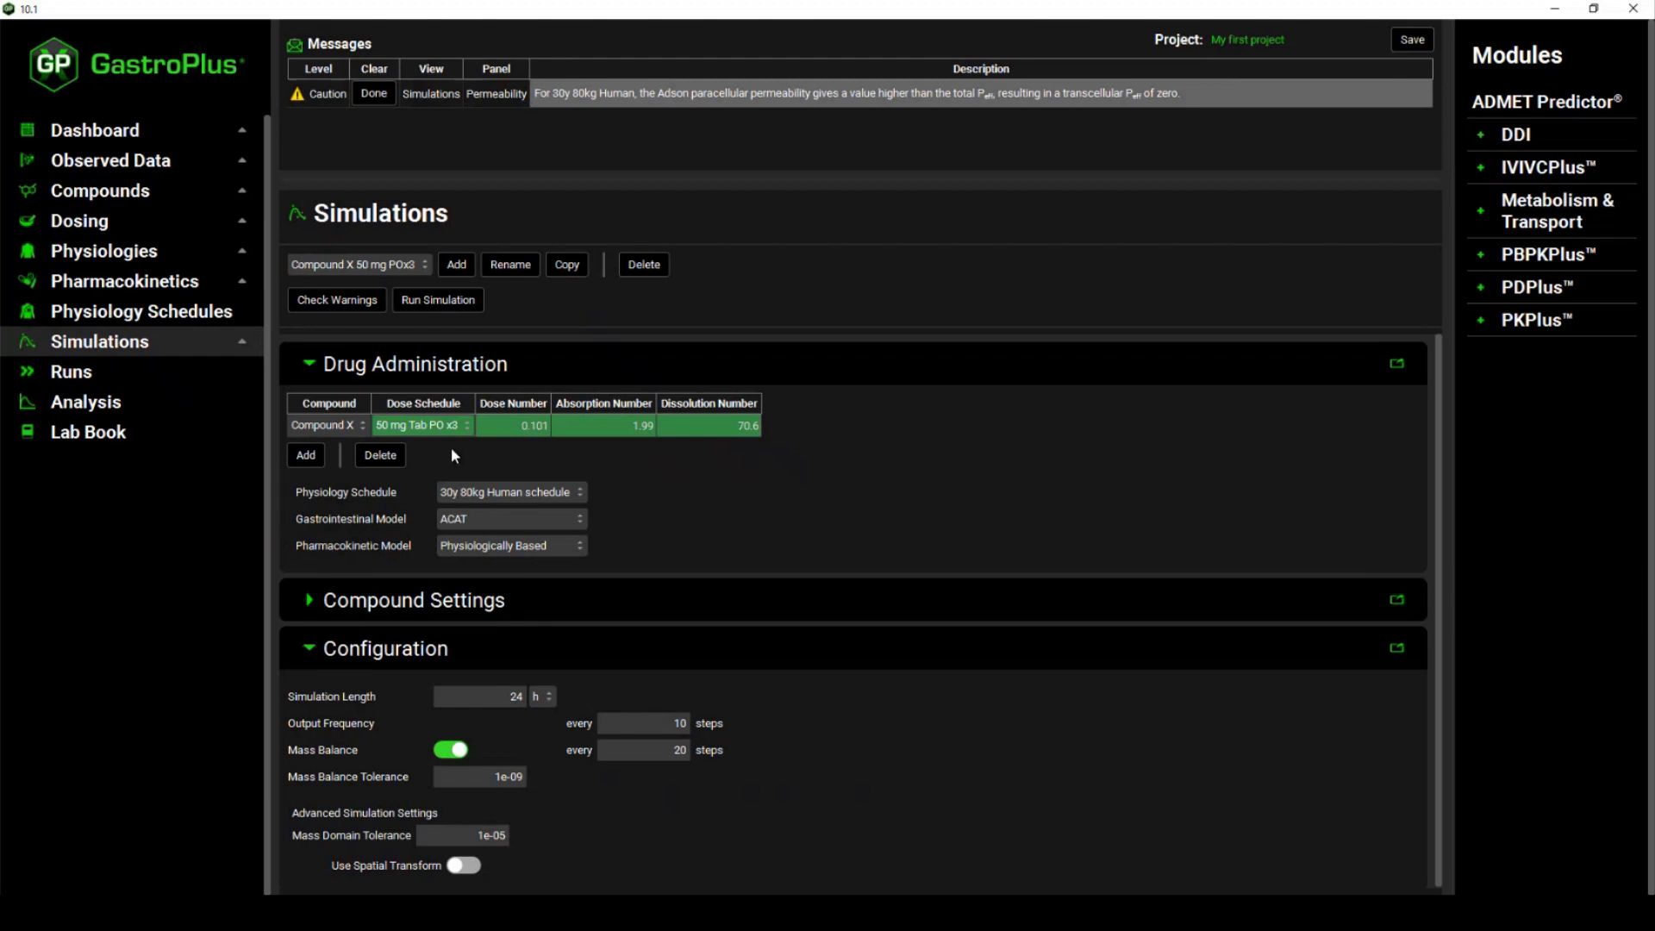
Set the simulation length to 72 h and run the Compound X 50 mg POx3 simulation.
double_click(534, 699)
text(72)
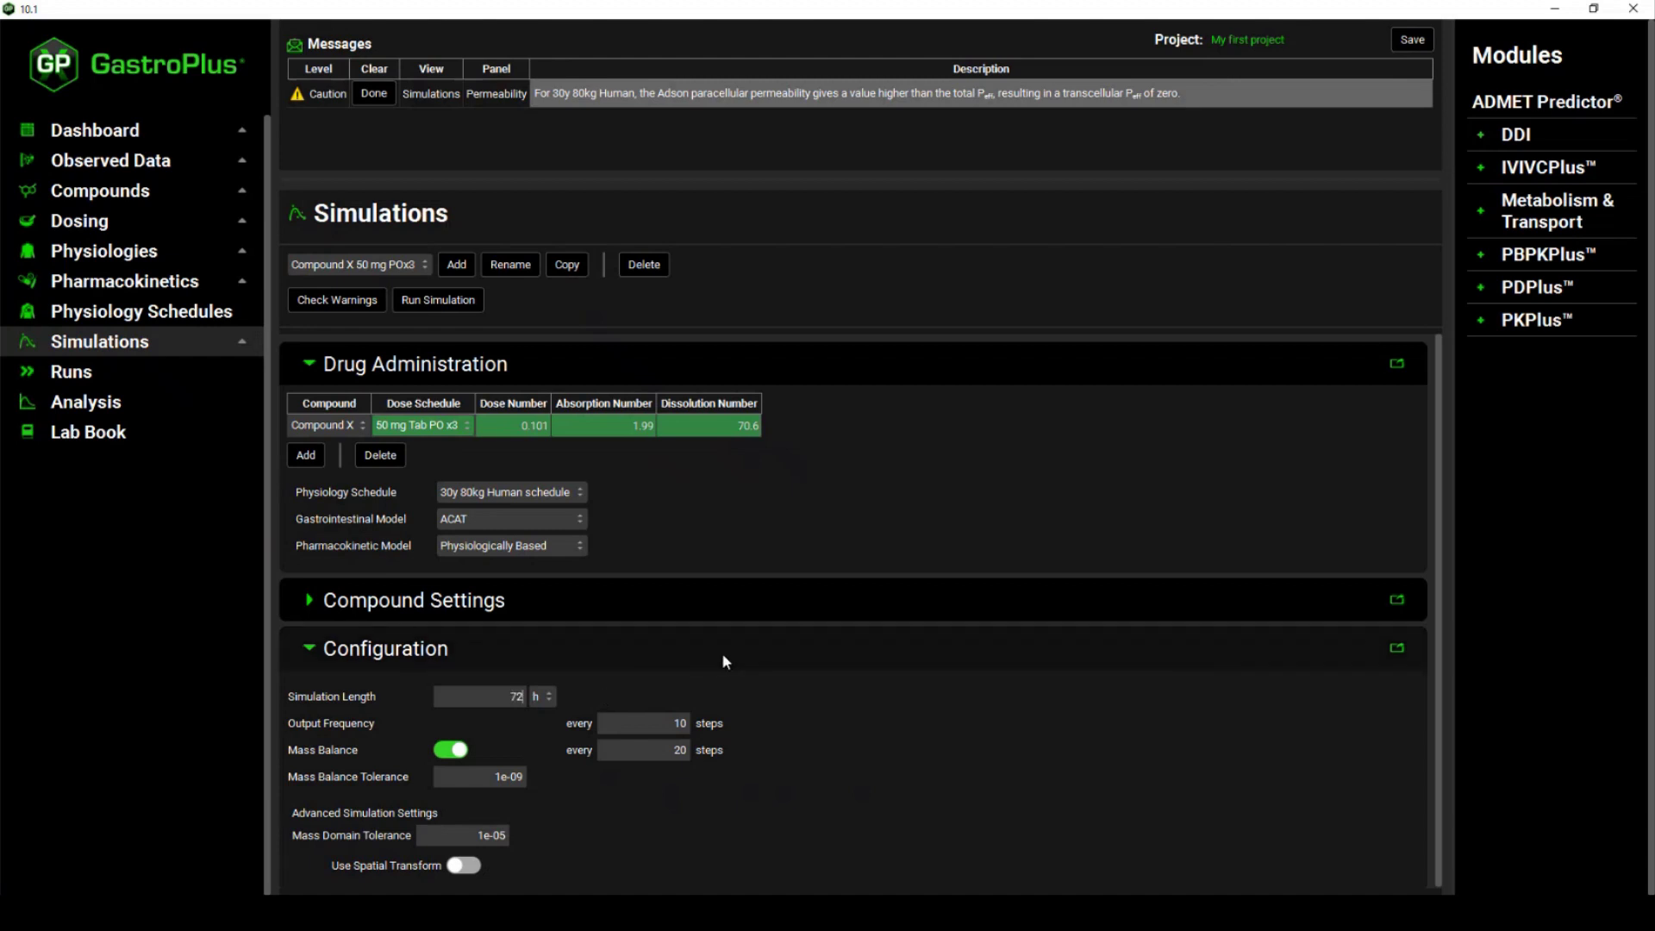
click(441, 303)
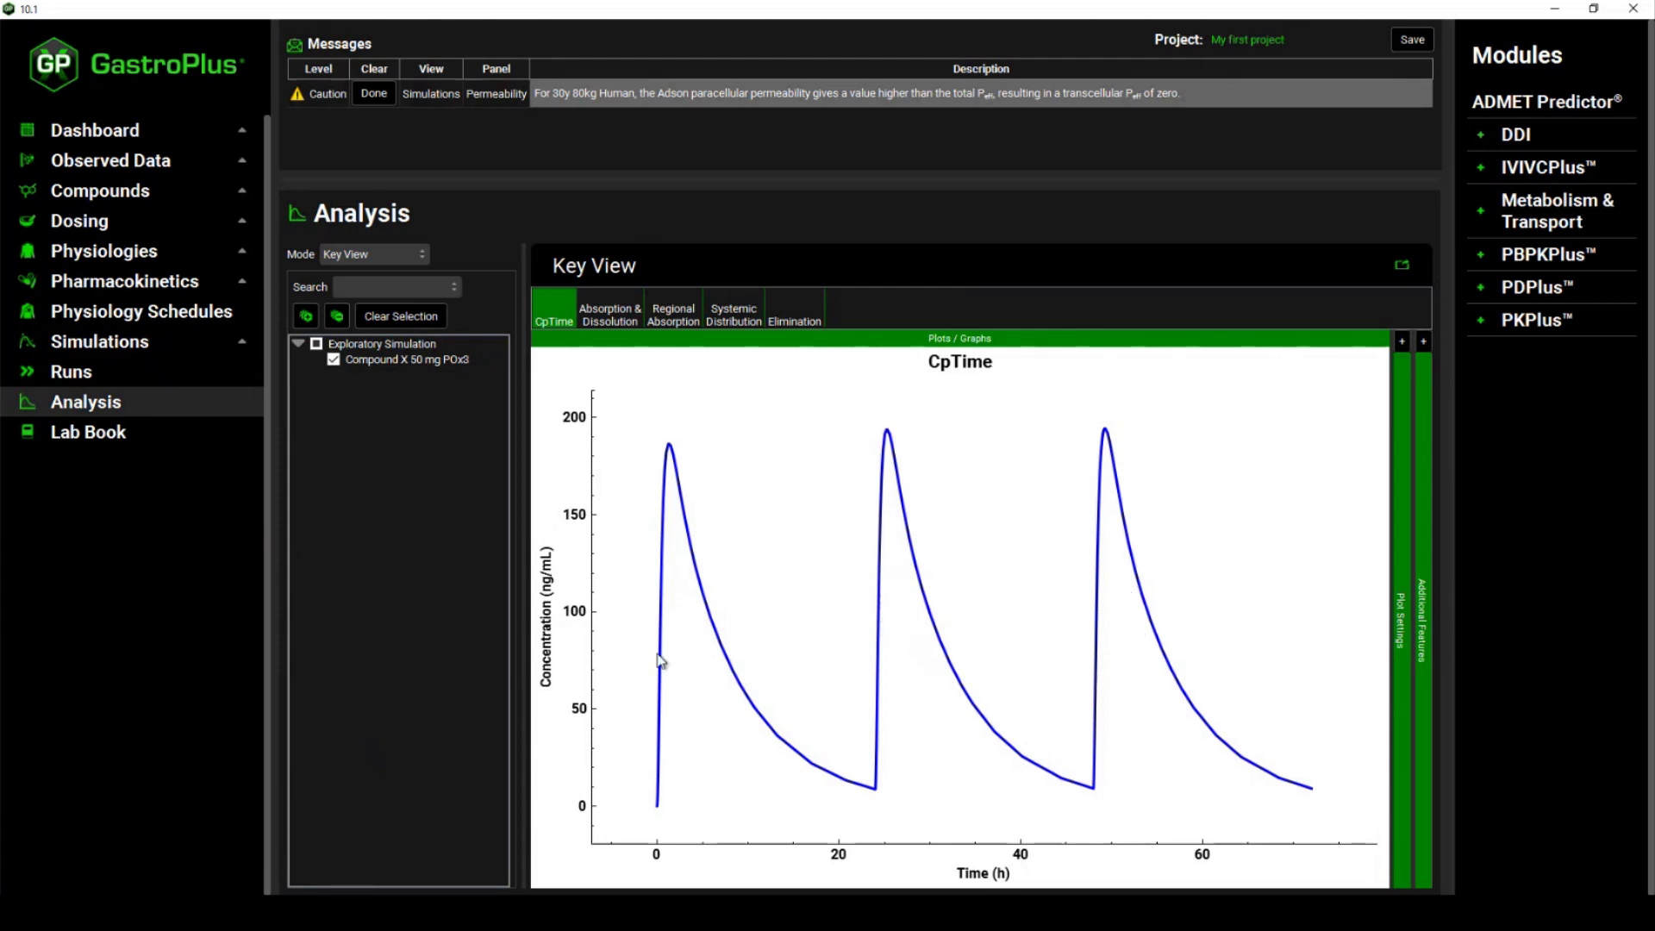
Set the 50 mg Tab PO x3 schedule's administration interval to 0 h and its administrations to 1.
click(143, 220)
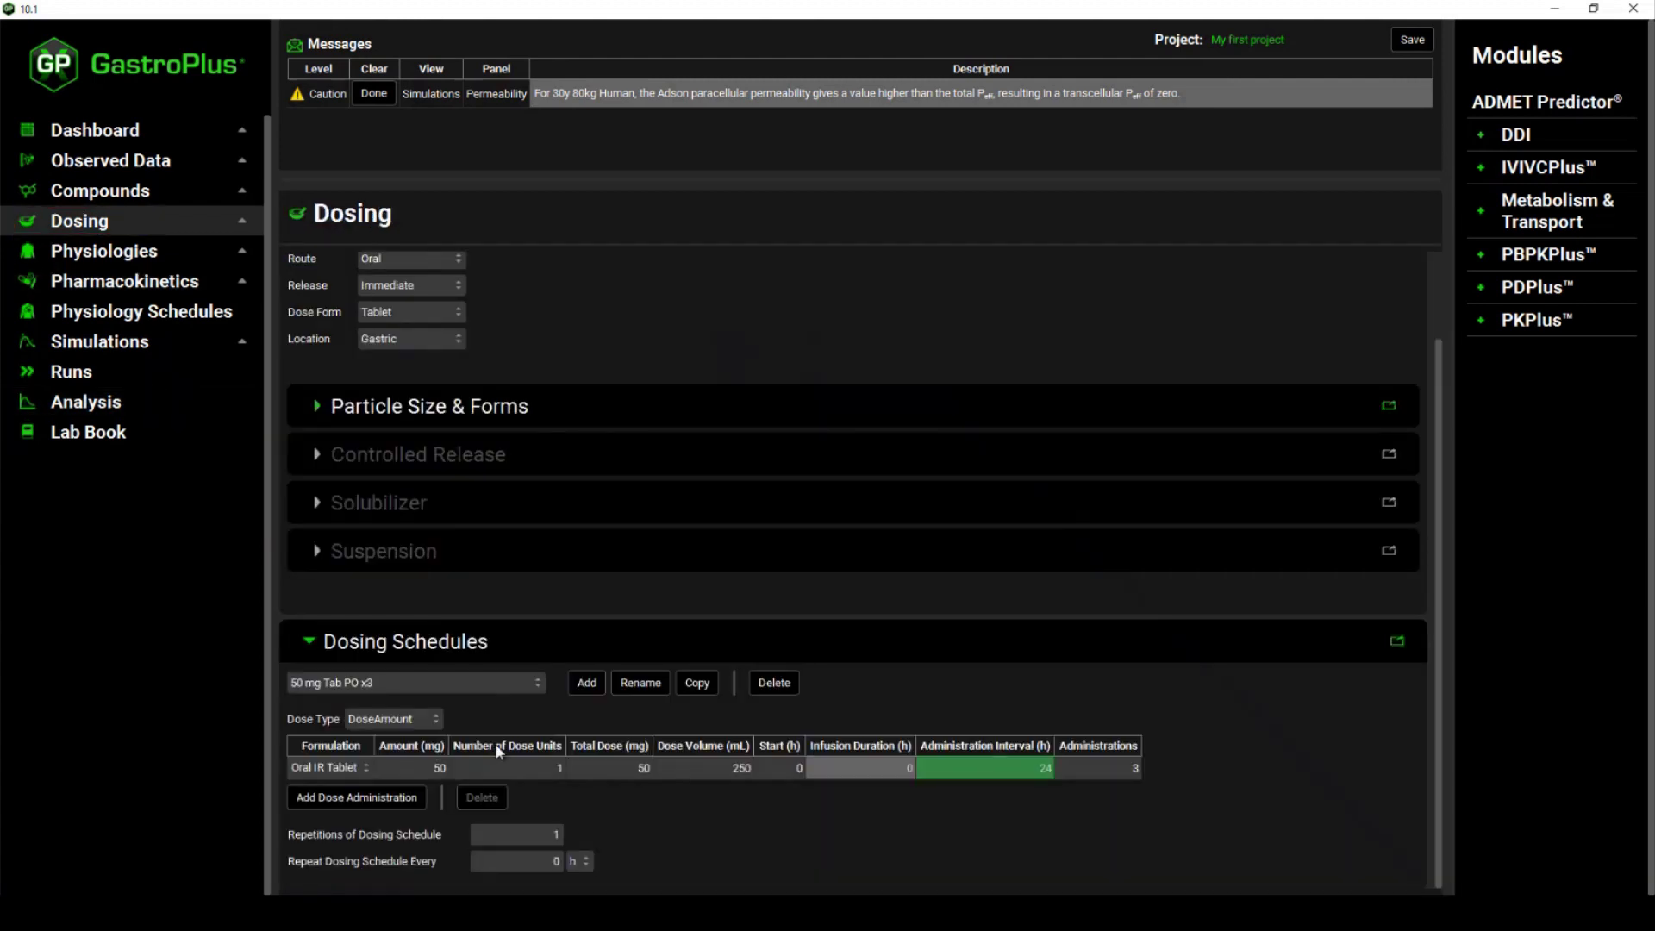
double_click(1006, 772)
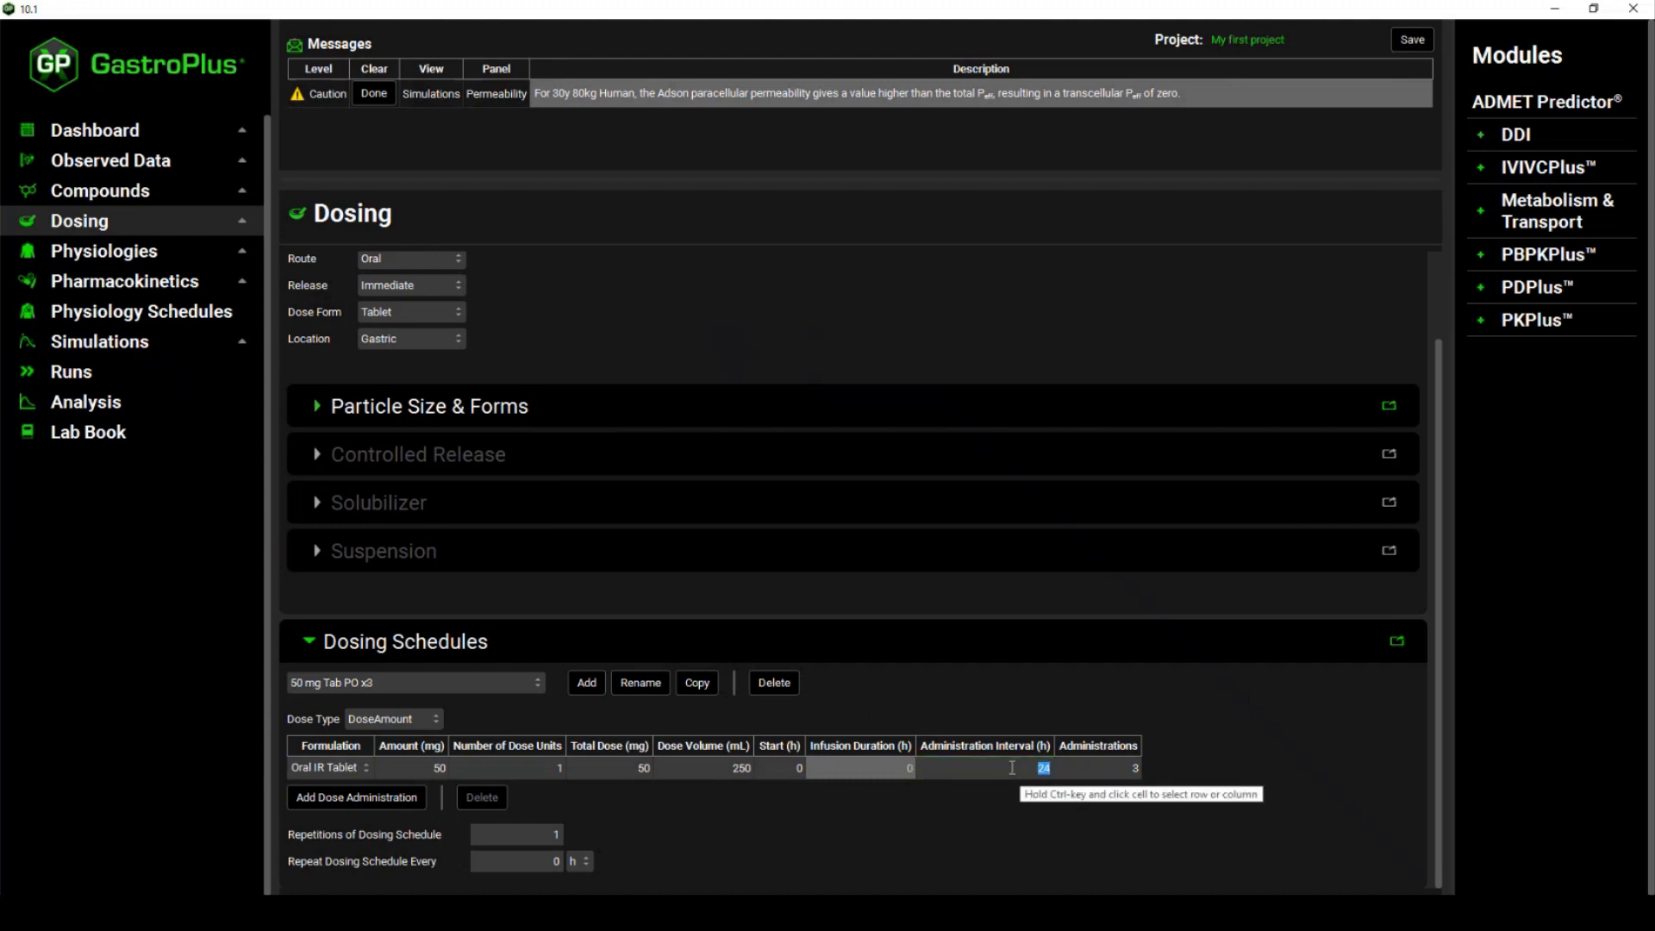
text(0)
key(Tab)
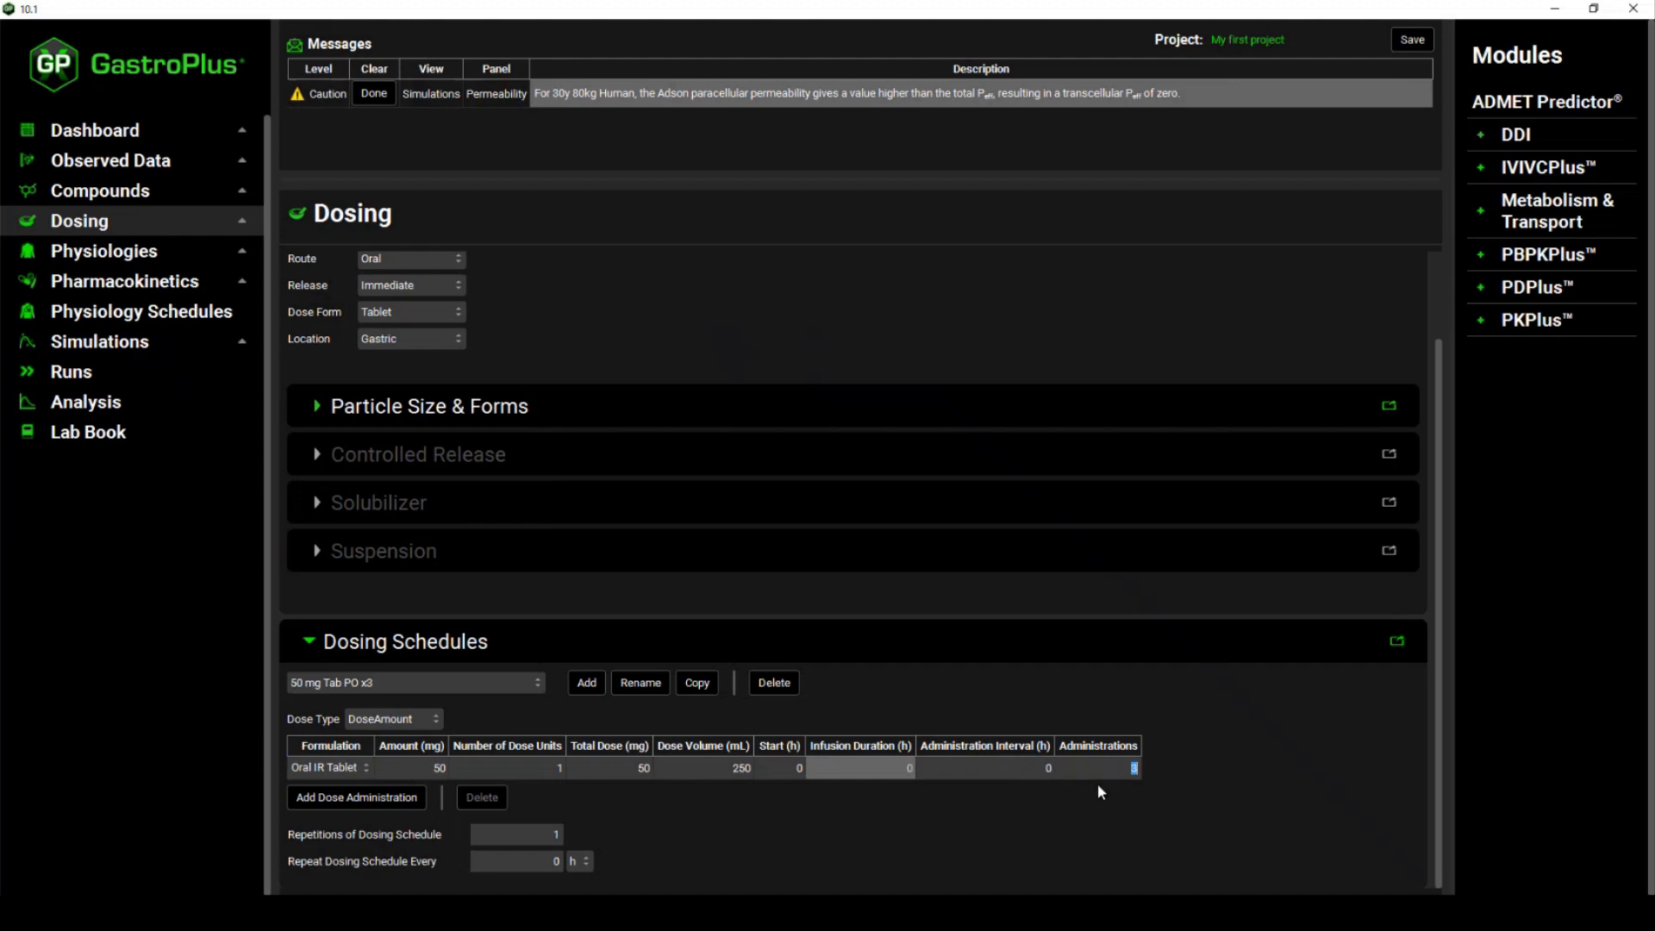
key(Return)
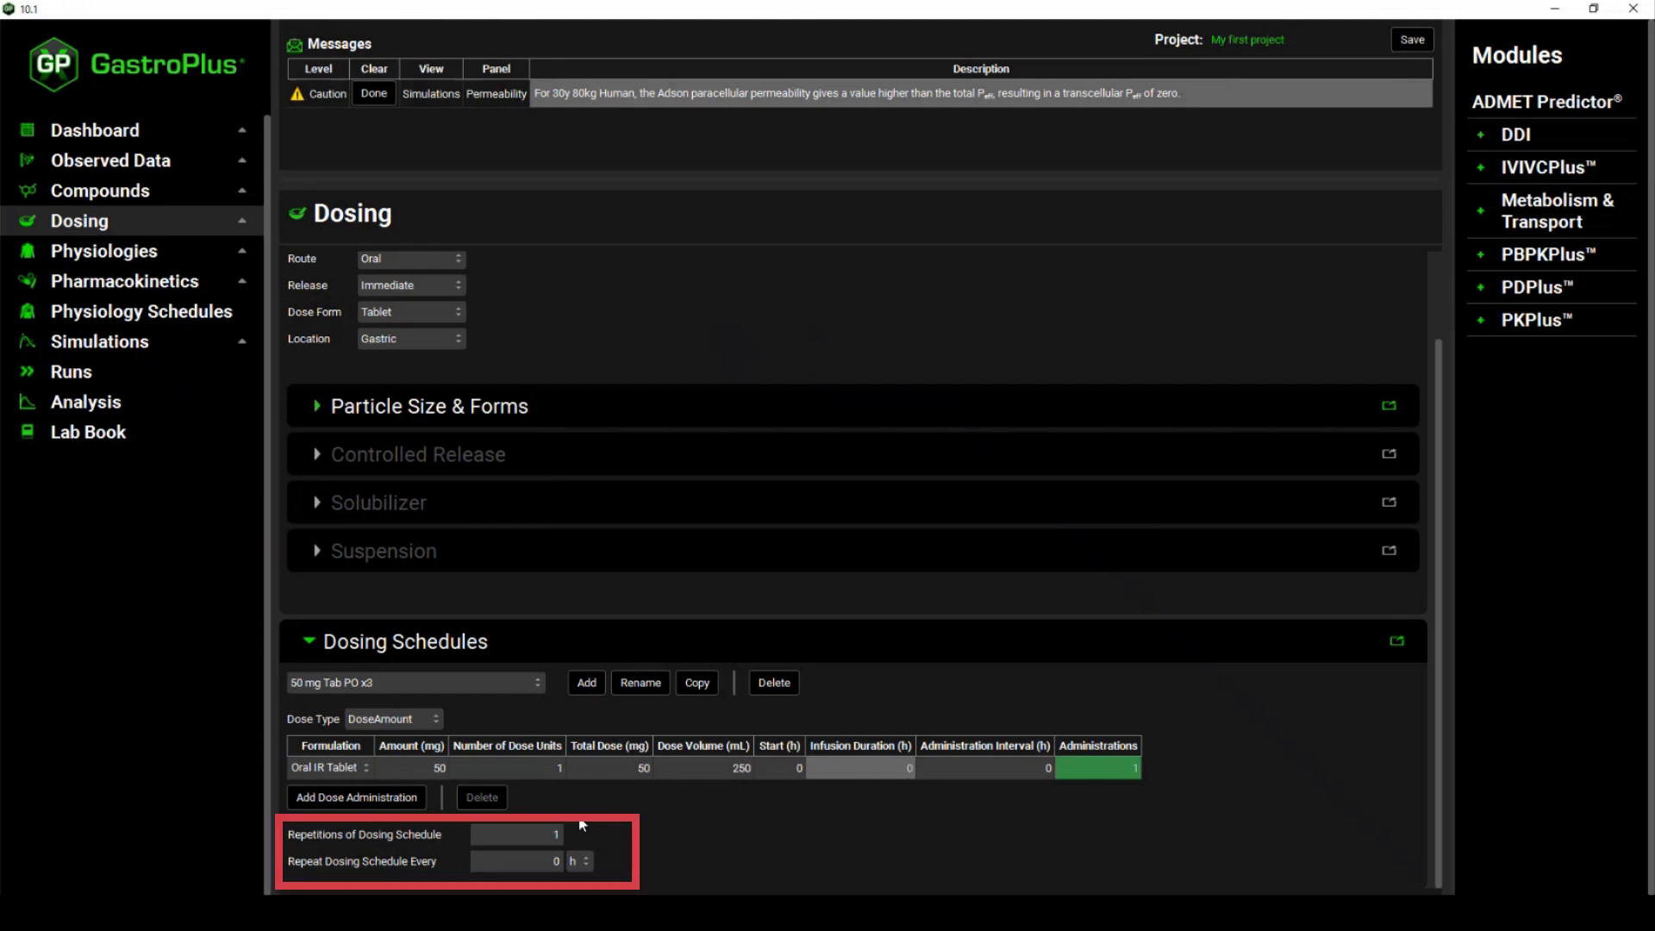
Set the dosing schedule to 3 repetitions, repeated every 24 h.
double_click(513, 836)
double_click(565, 840)
text(3)
text(2)
text(4)
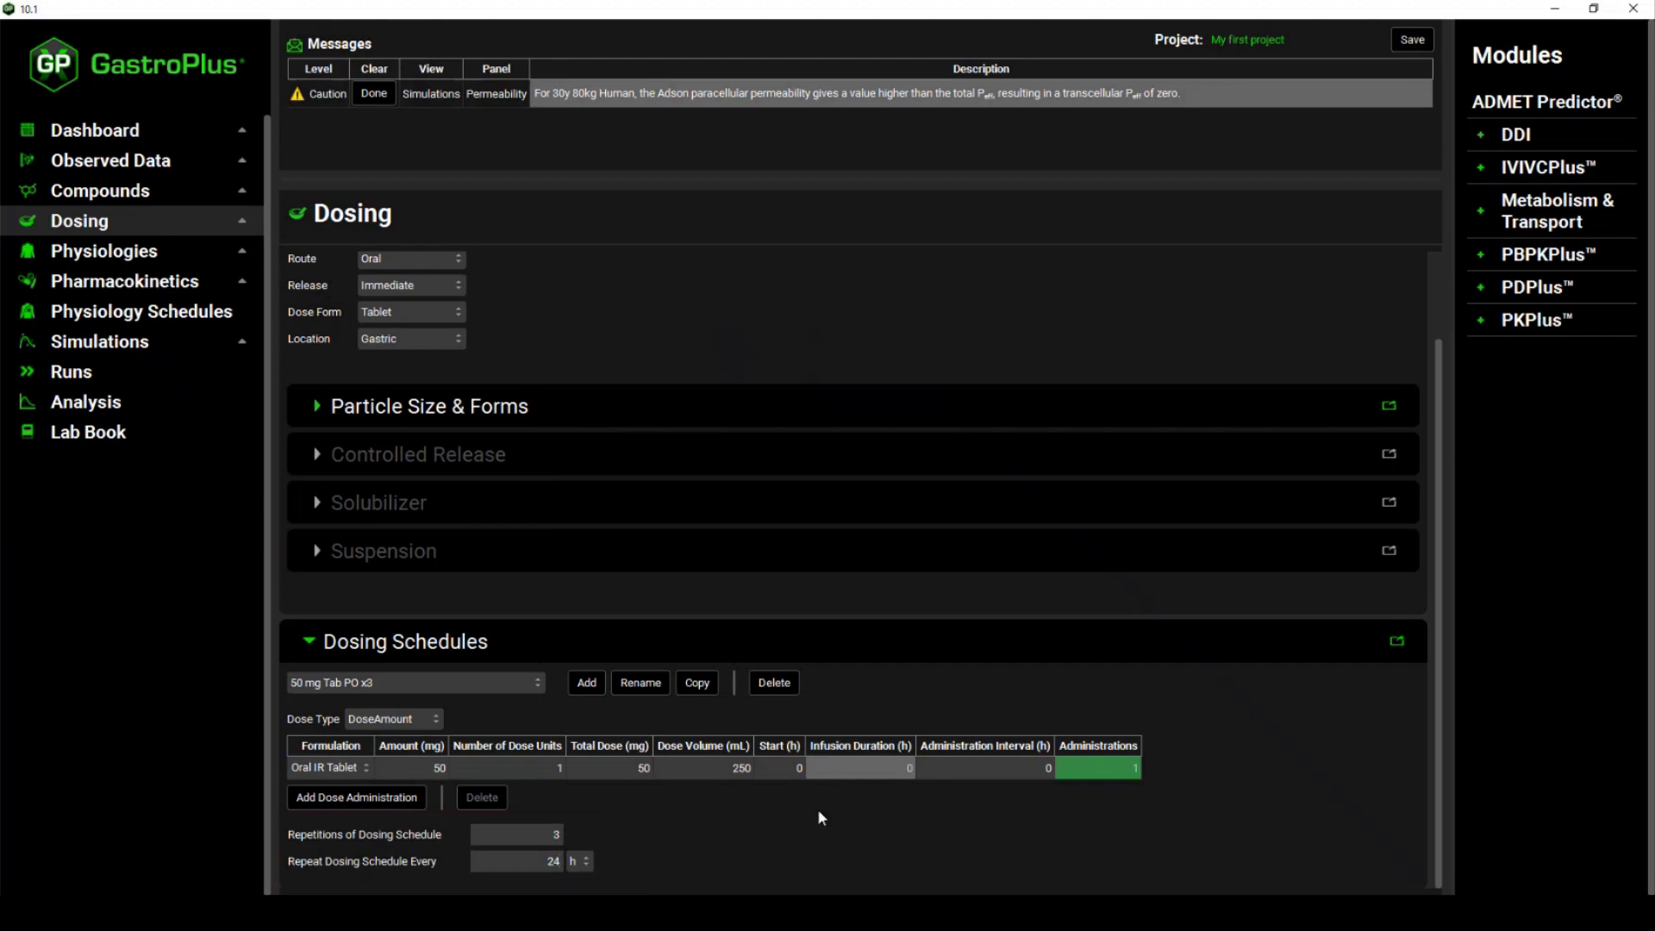
Rerun the Compound X 50 mg POx3 simulation with the repetition-based dosing schedule.
click(131, 344)
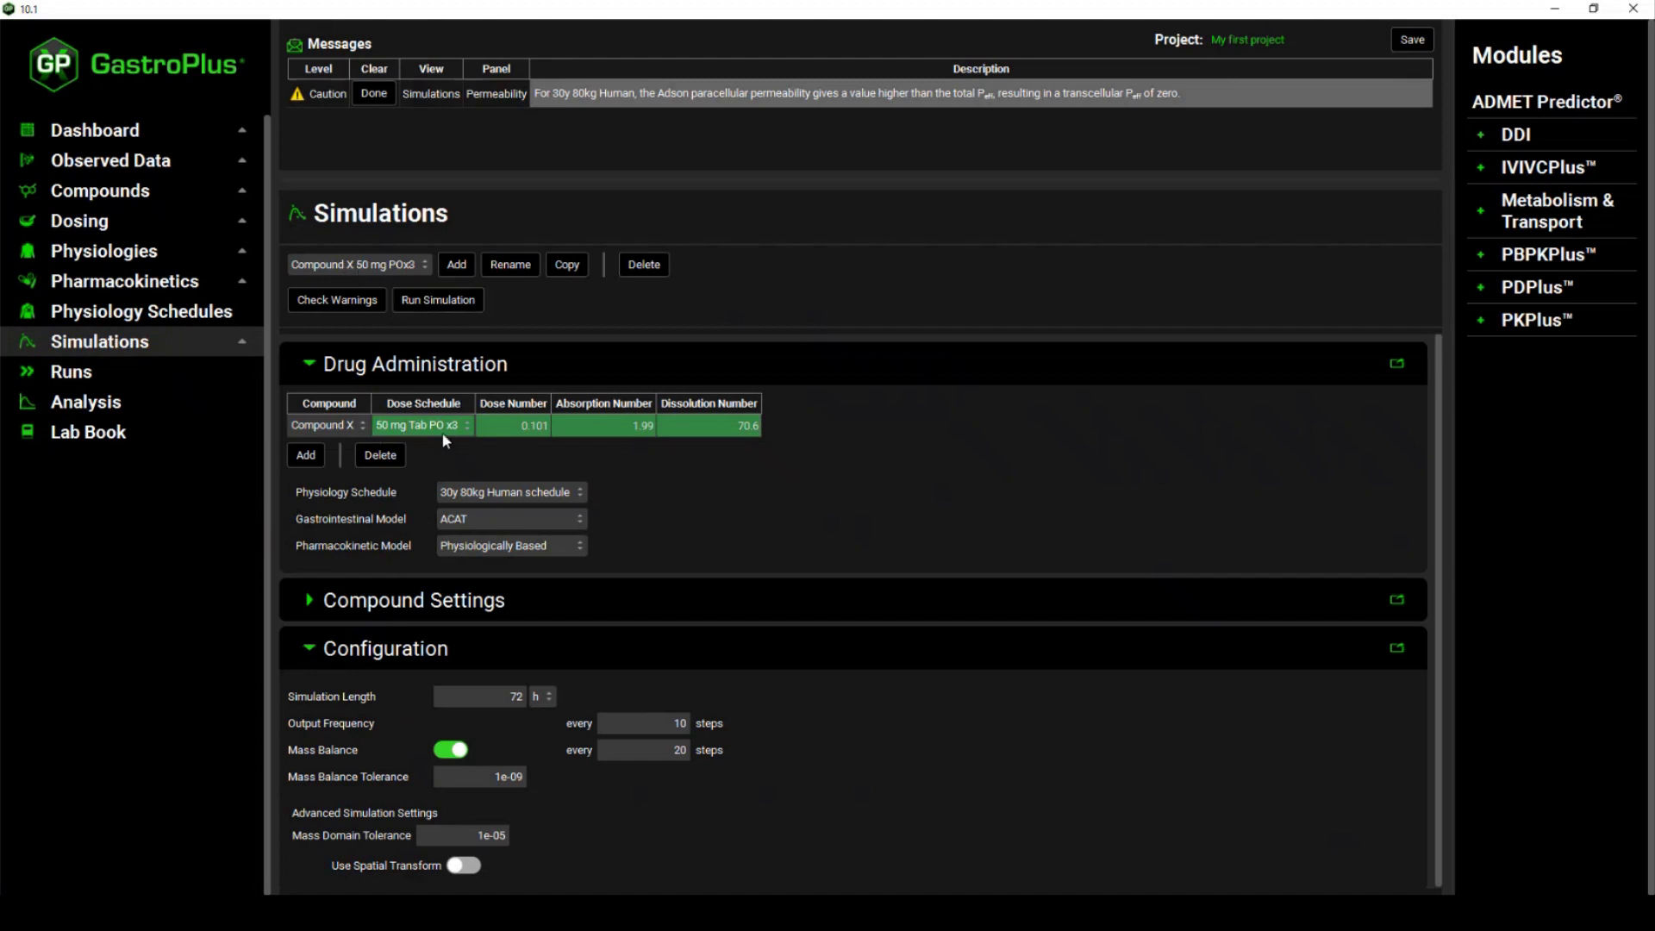
click(444, 300)
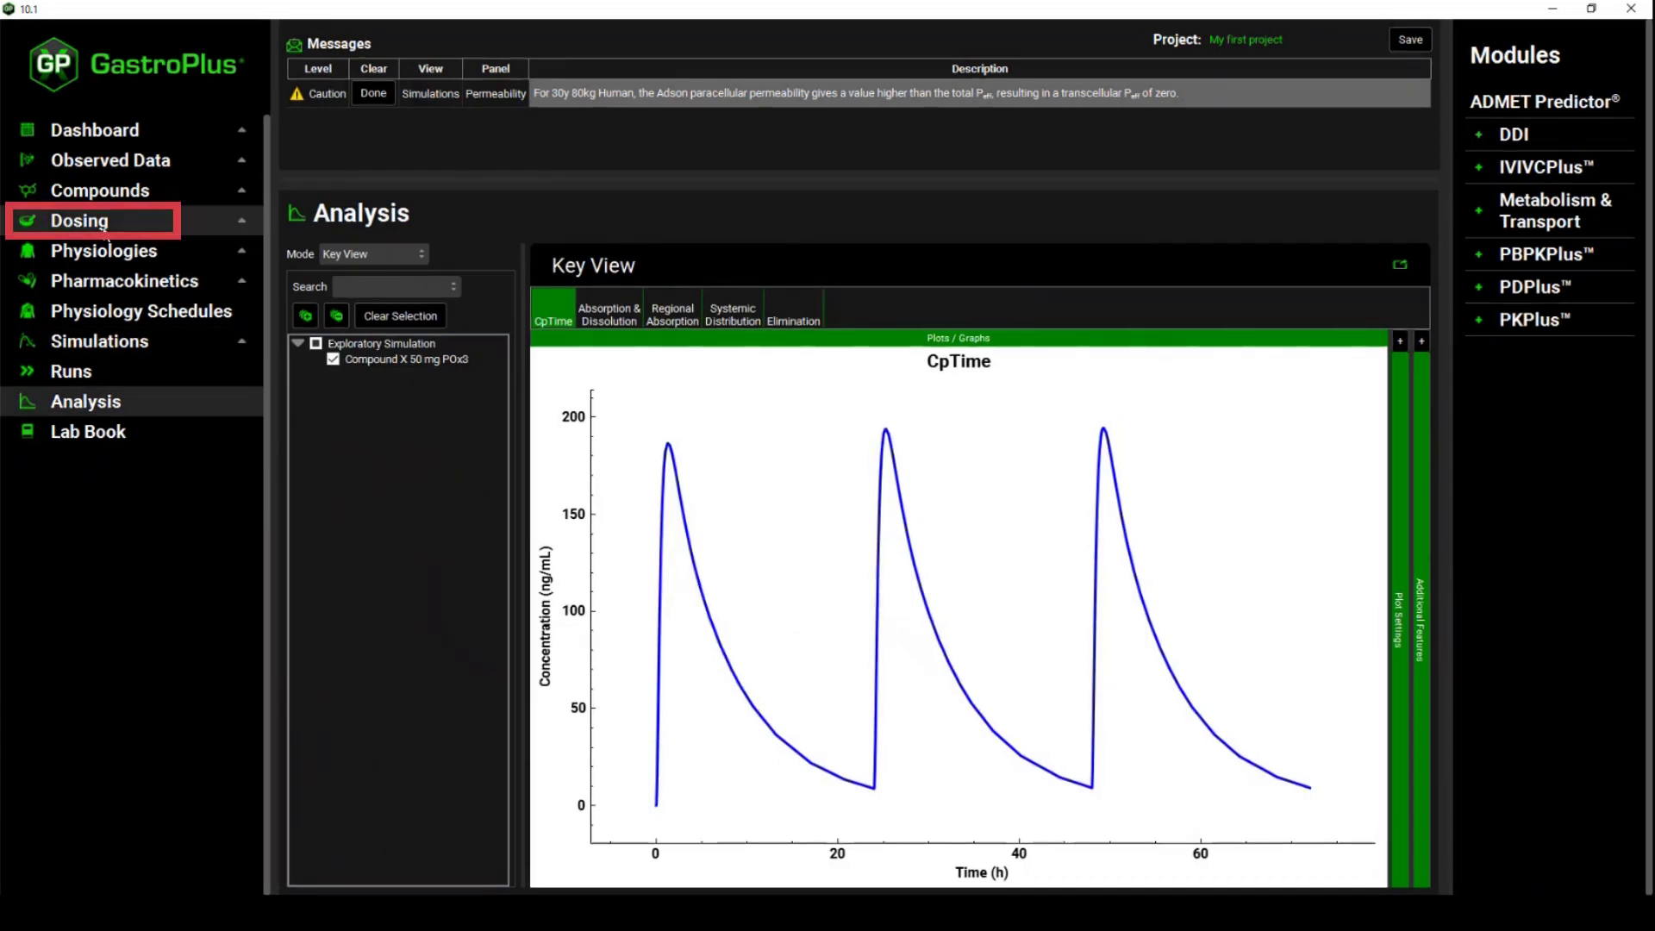
Add a formulation named "IV Bolus" and set its route to IntraVenous.
click(106, 229)
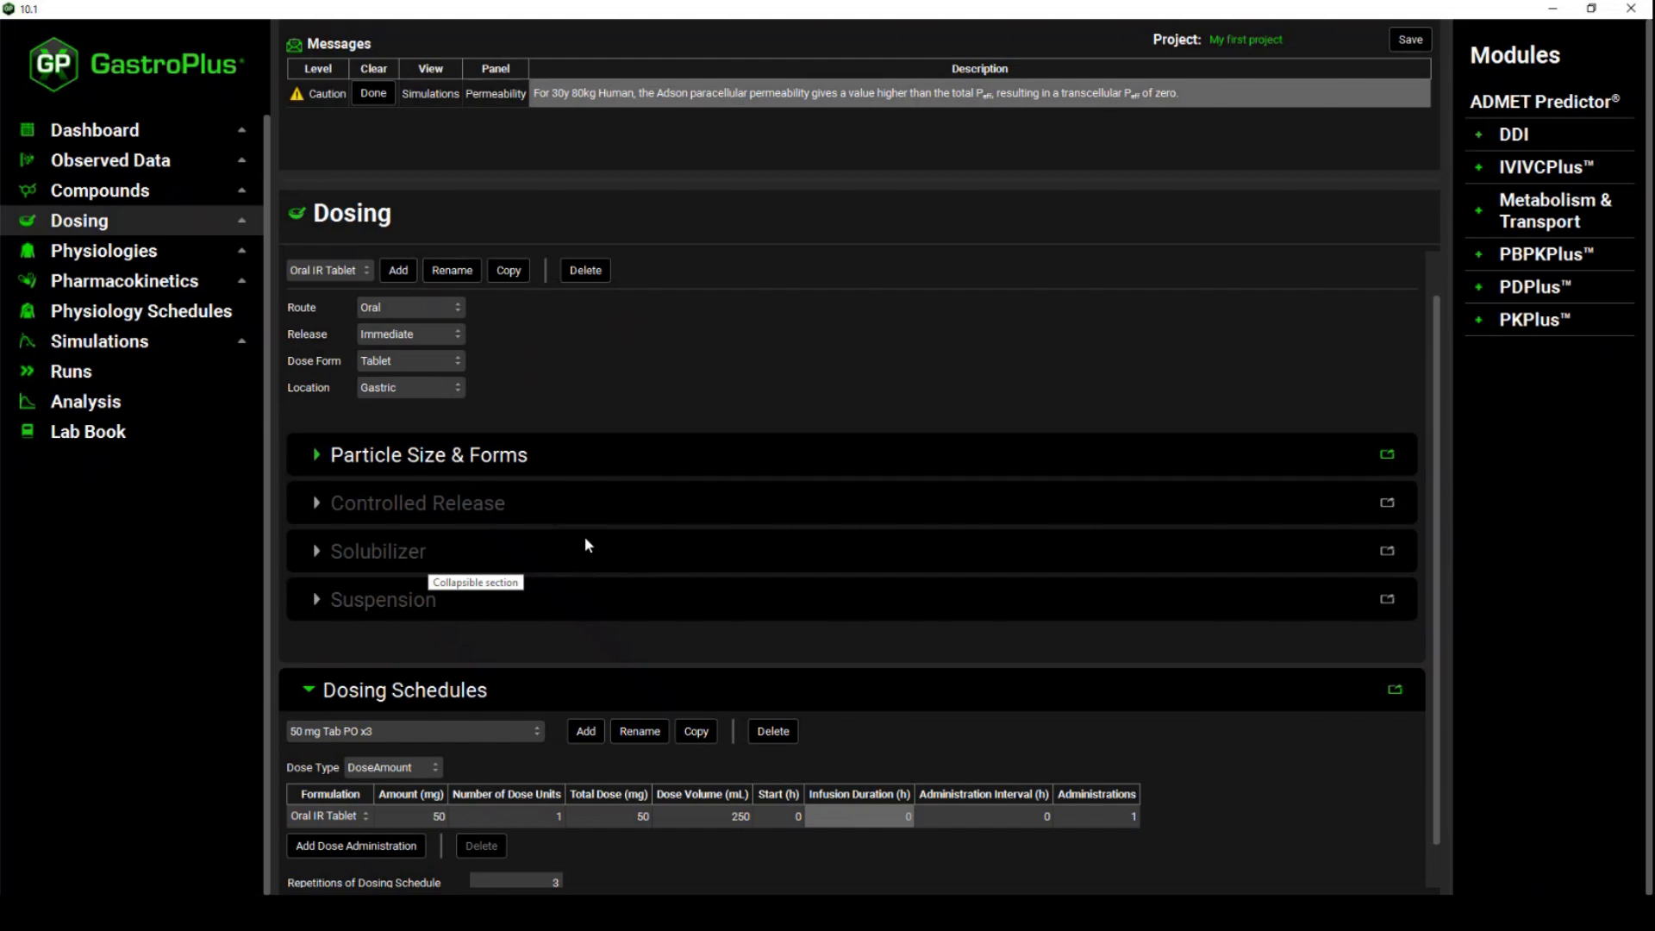
click(362, 272)
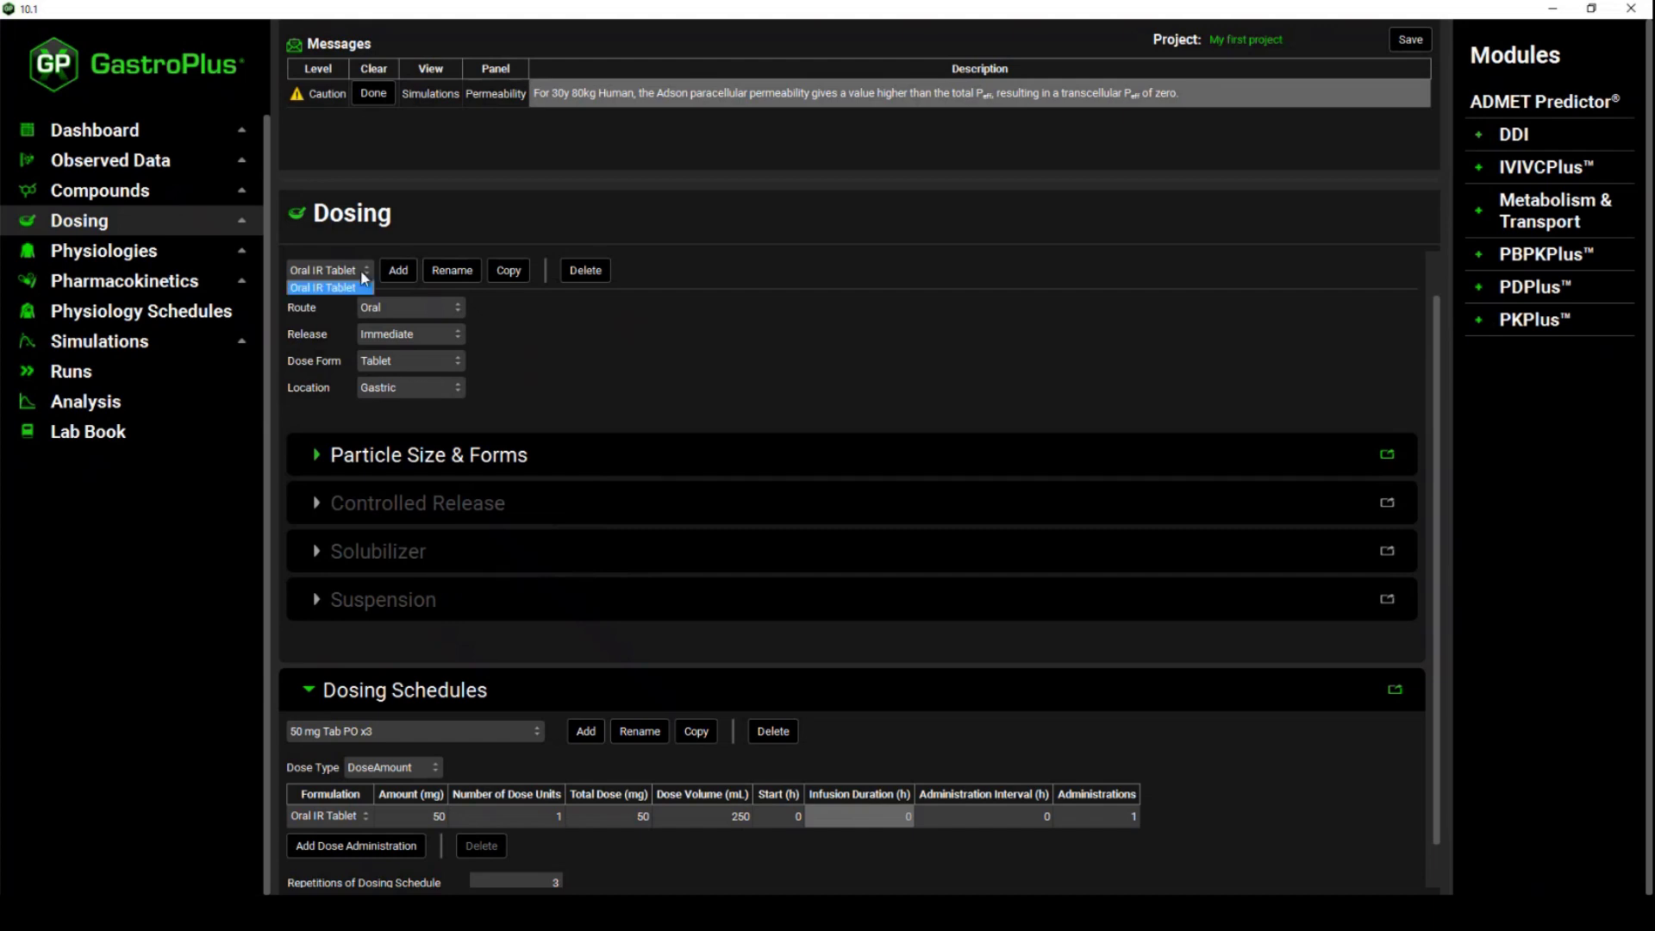
click(362, 274)
click(398, 272)
text(IV Bolus)
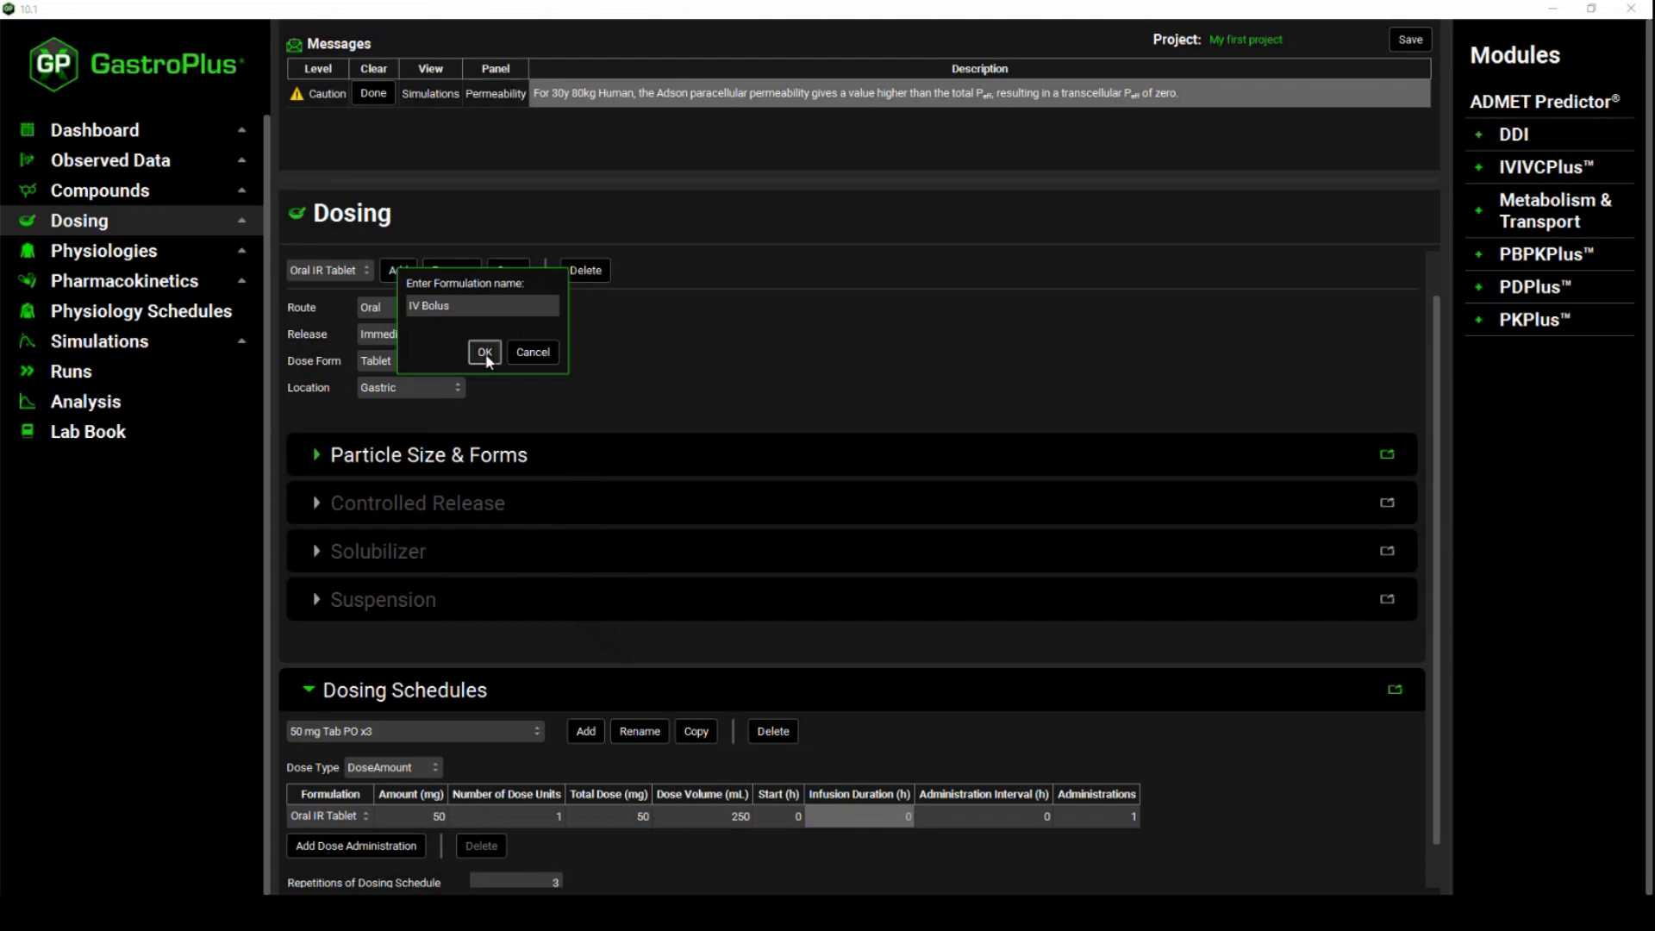
click(485, 353)
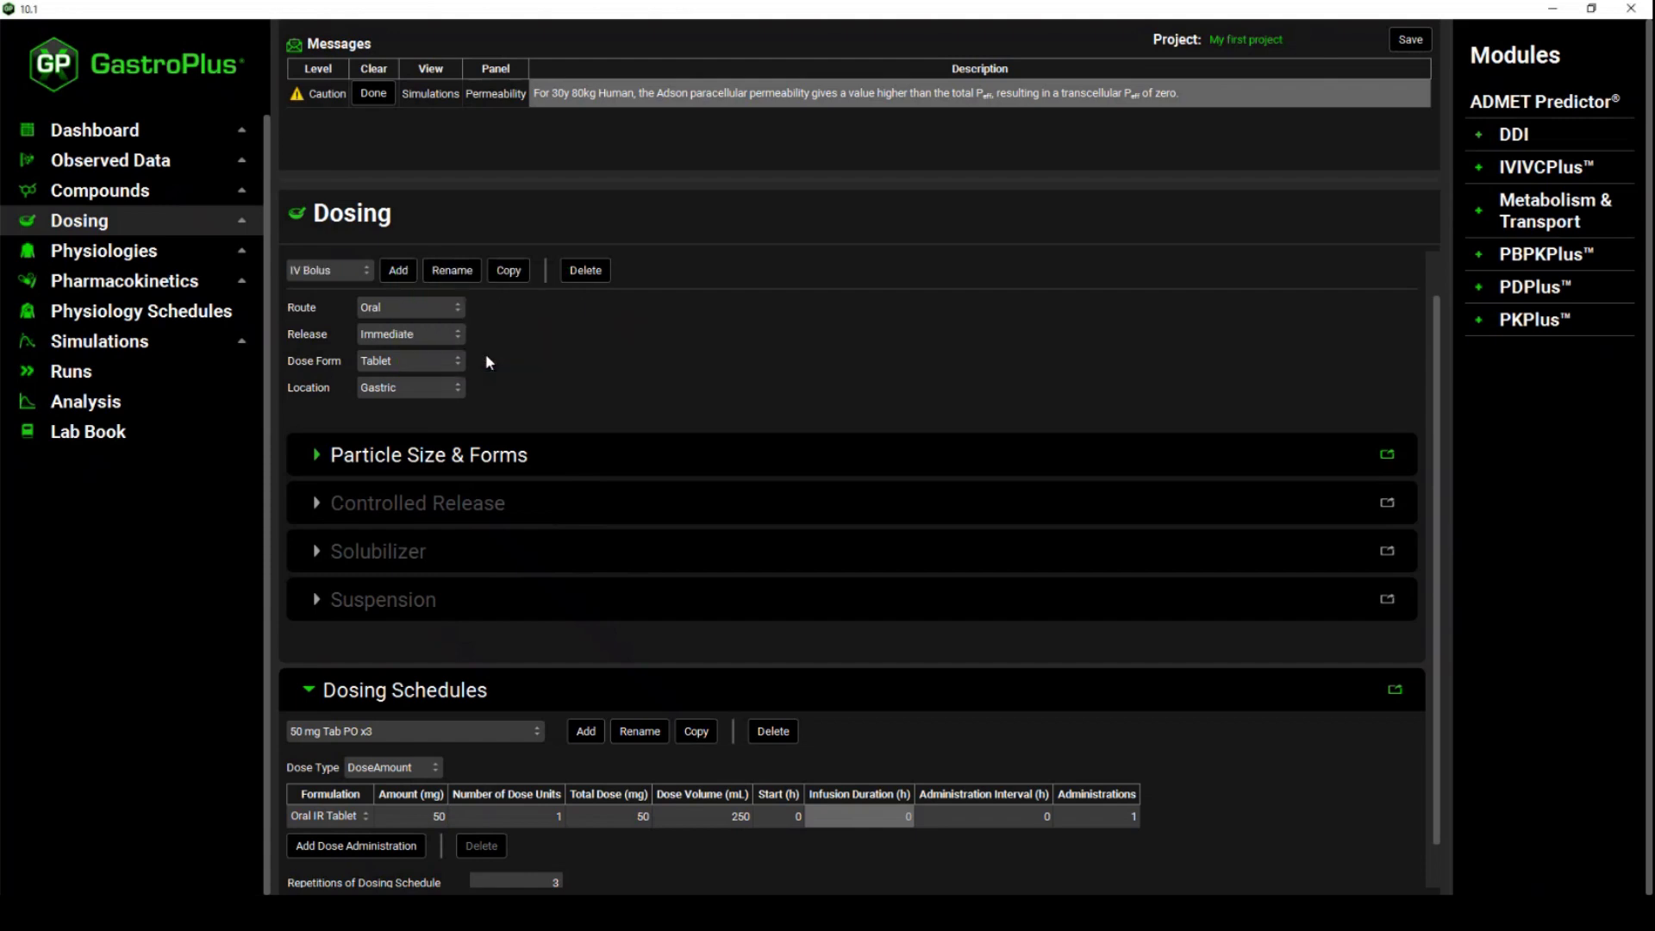
click(434, 308)
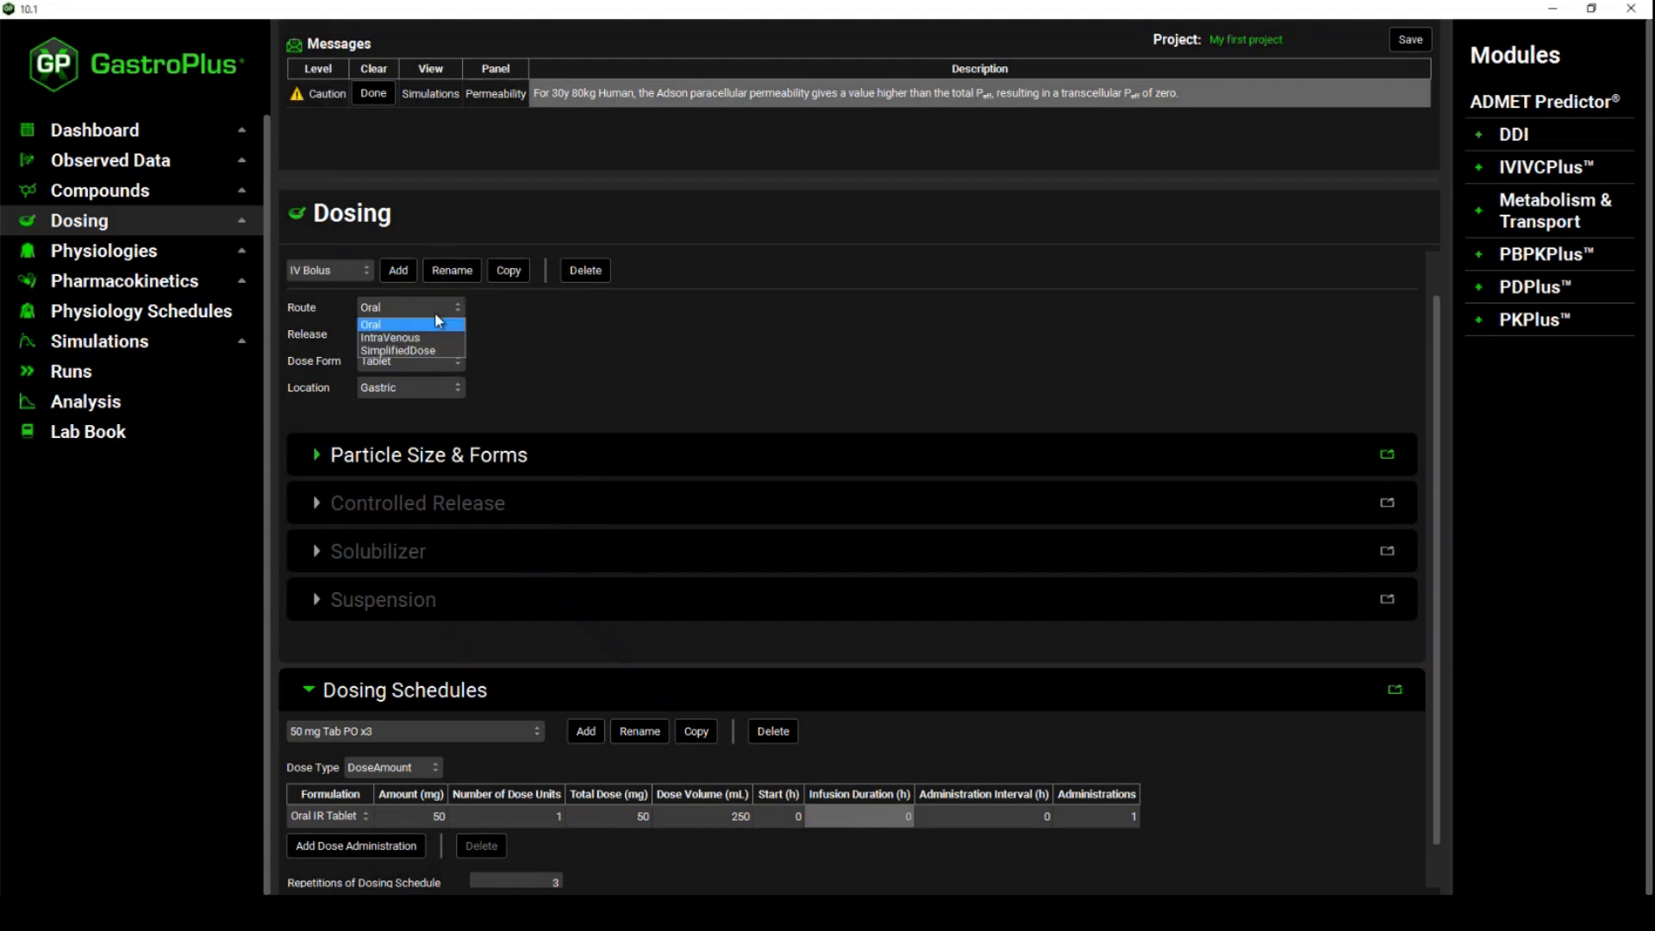
click(423, 338)
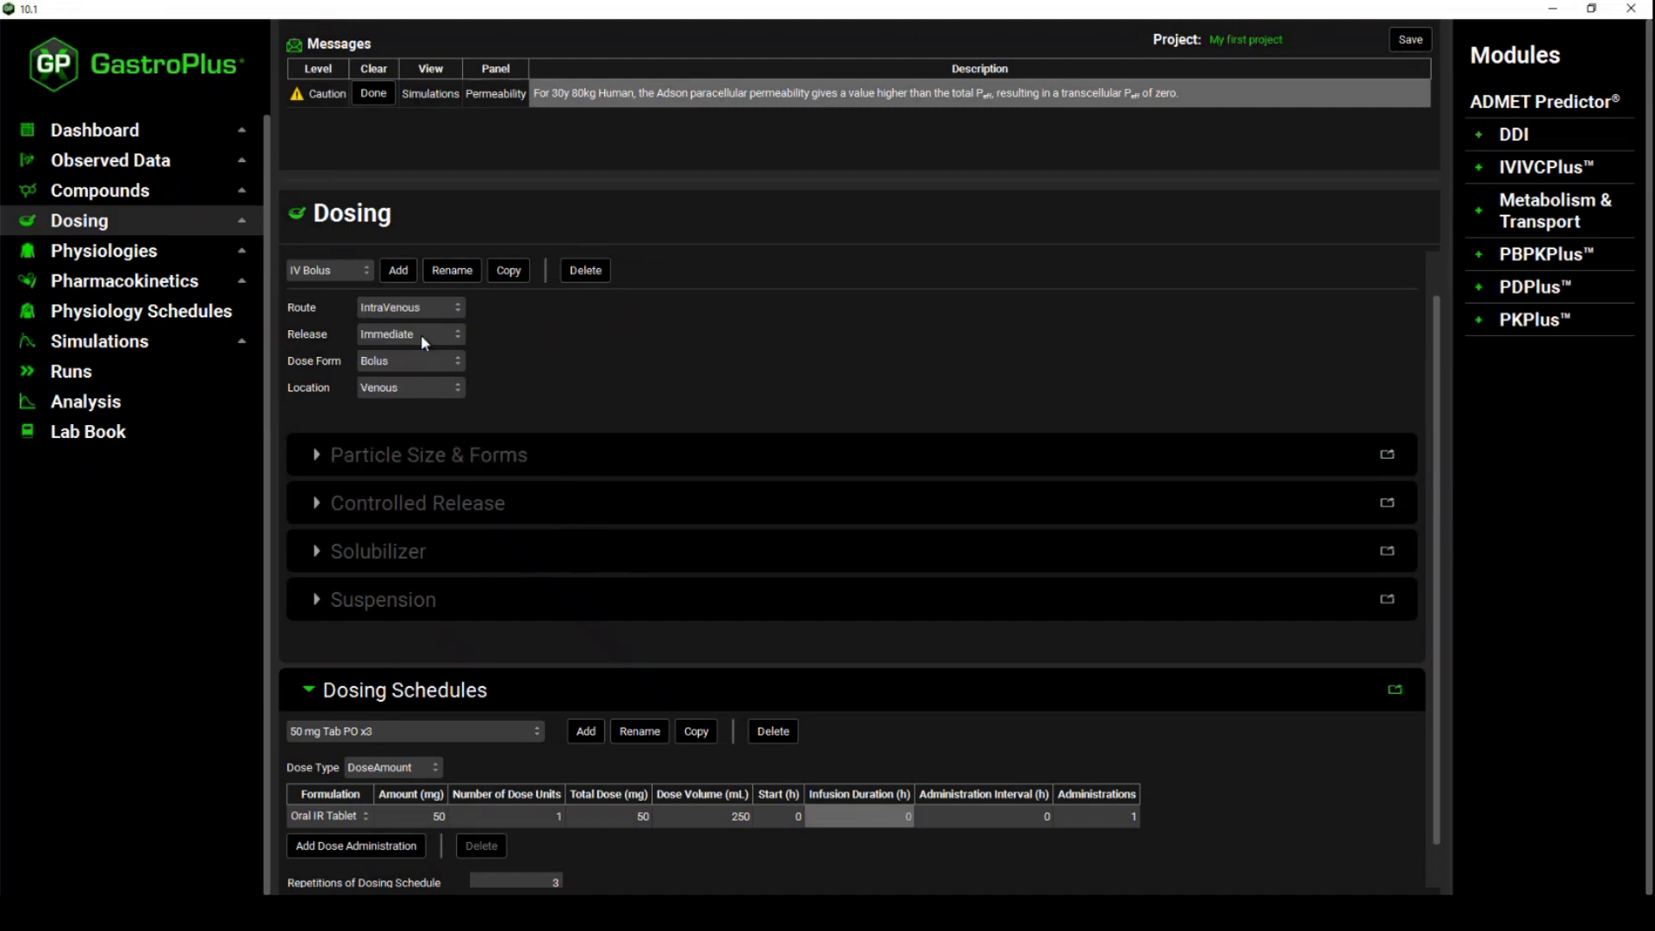
Copy the 50 mg Tab PO x3 dosing schedule to a new schedule named "20 mg IV 50 mg Tab PO x2".
scroll(508, 613, down, 1)
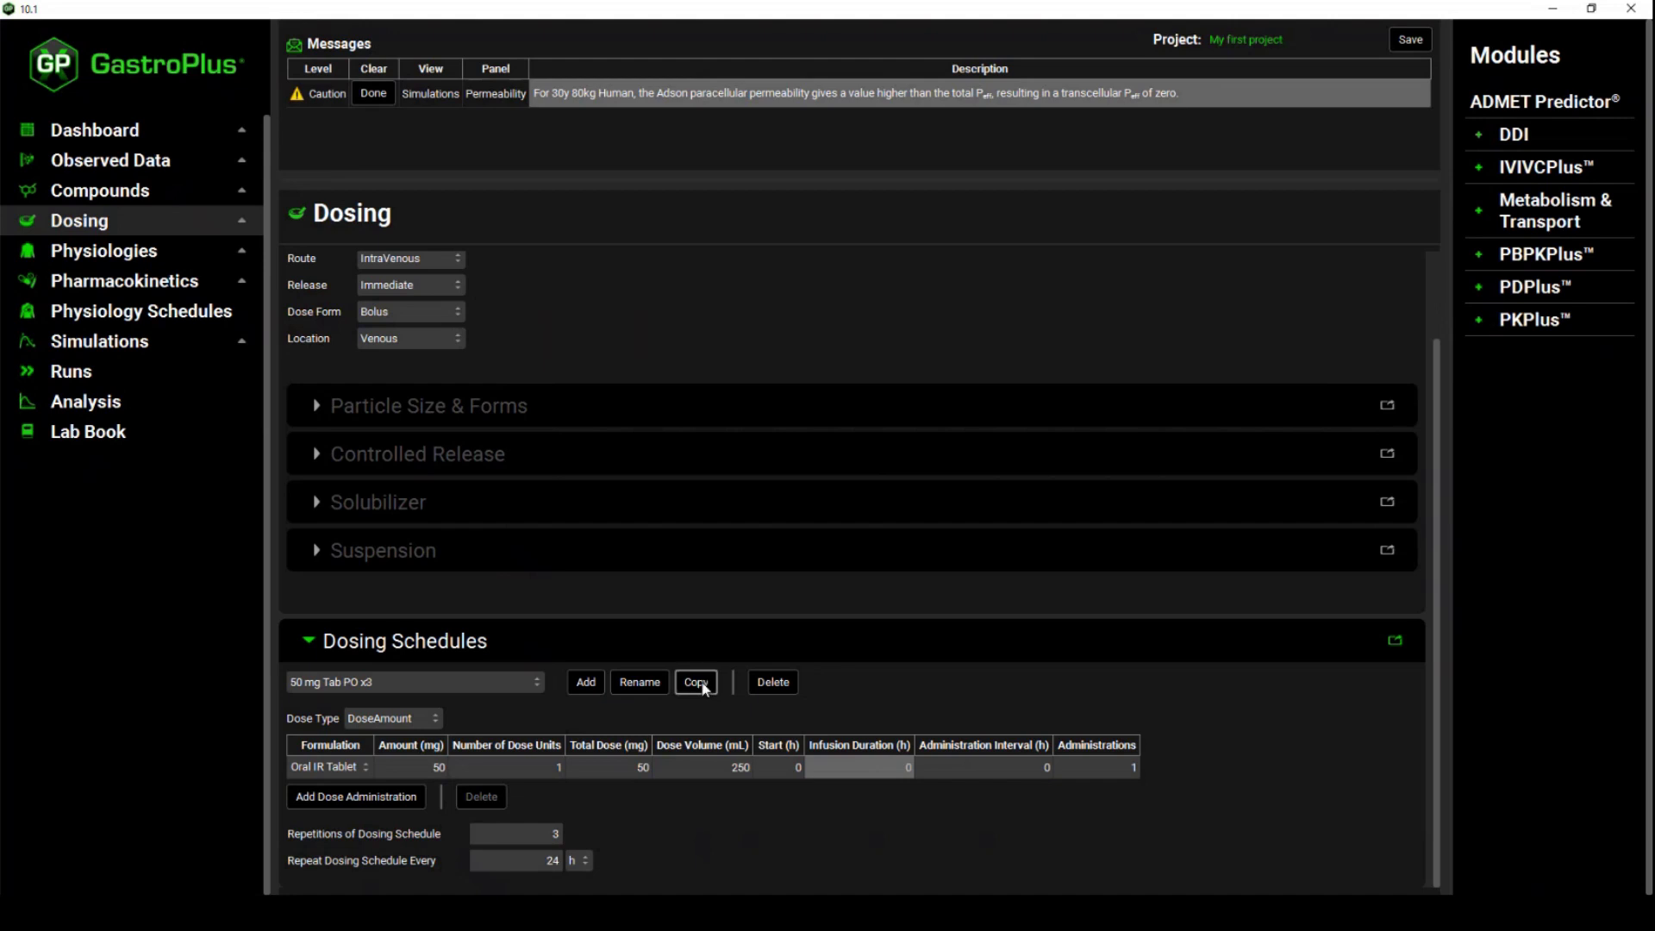
click(696, 683)
click(728, 720)
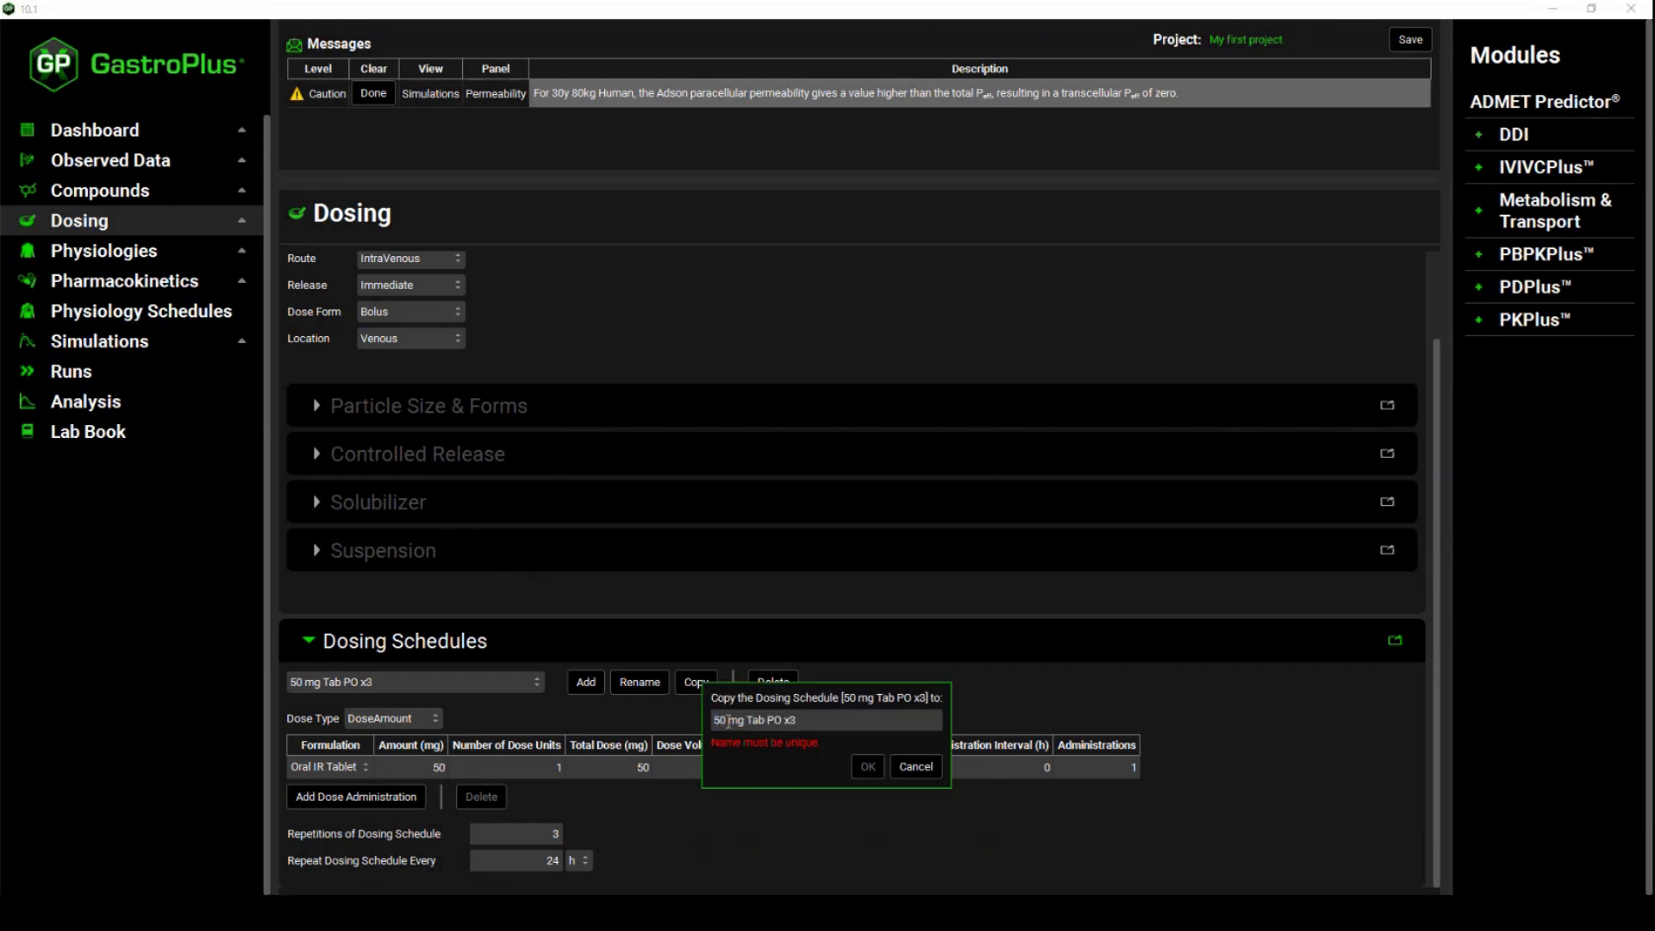
double_click(706, 720)
text(20)
click(754, 719)
text(IV 50 mg)
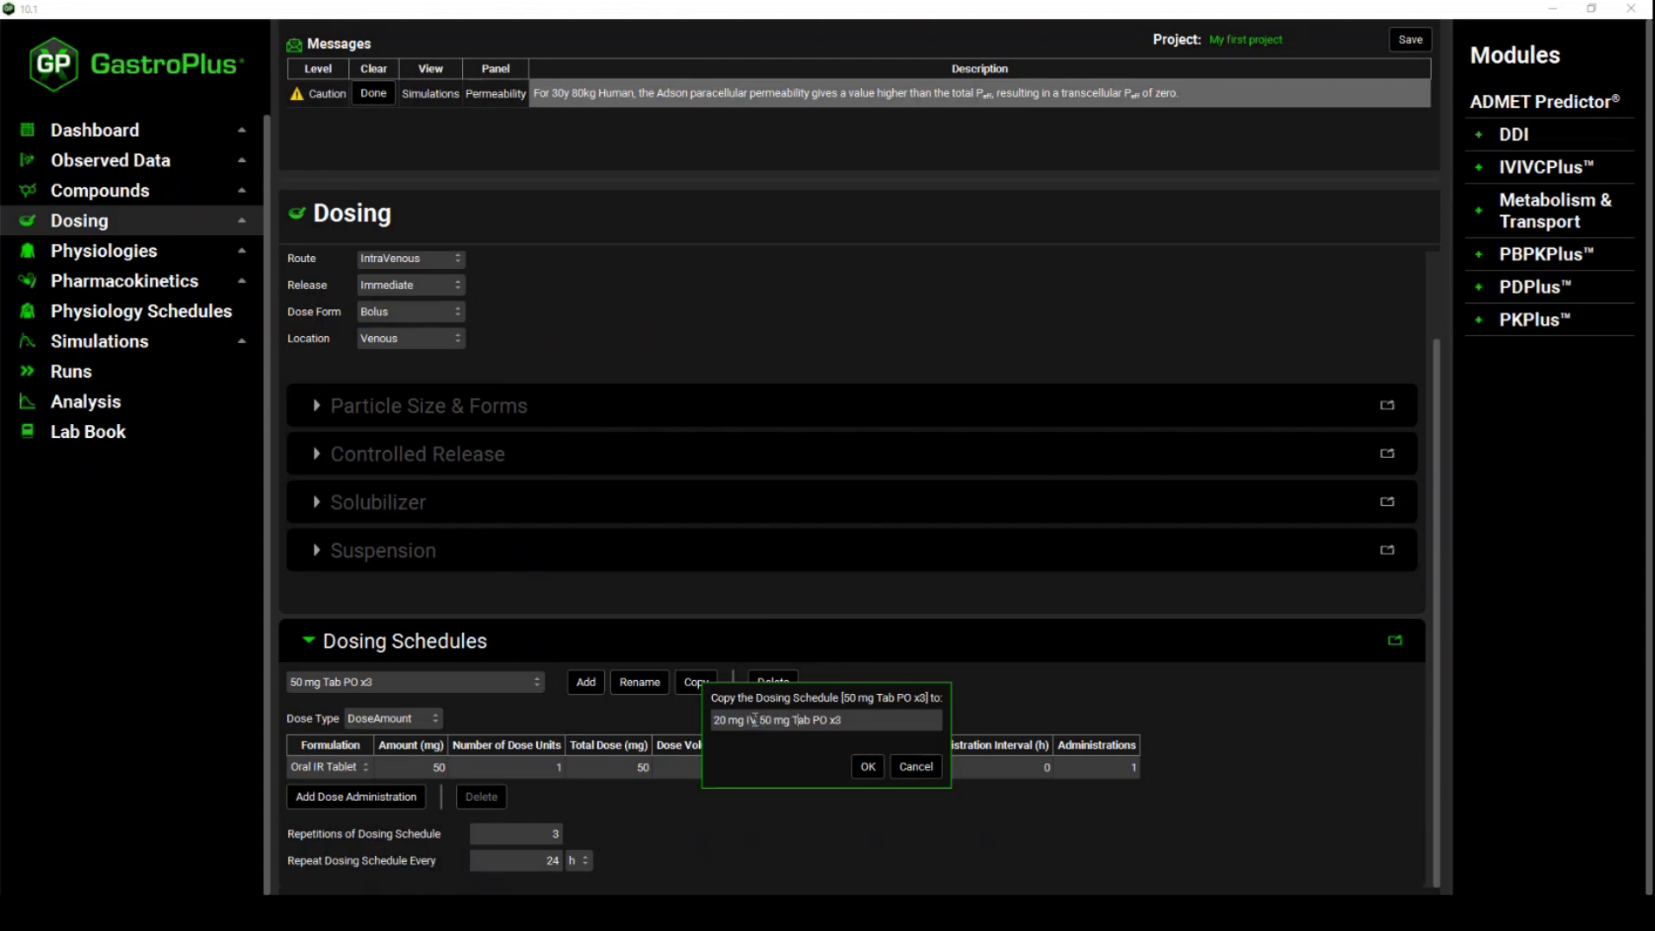
key(BackSpace)
text(2)
click(867, 767)
Change the new schedule's first dose to the IV Bolus formulation with an amount of 20 mg.
click(356, 769)
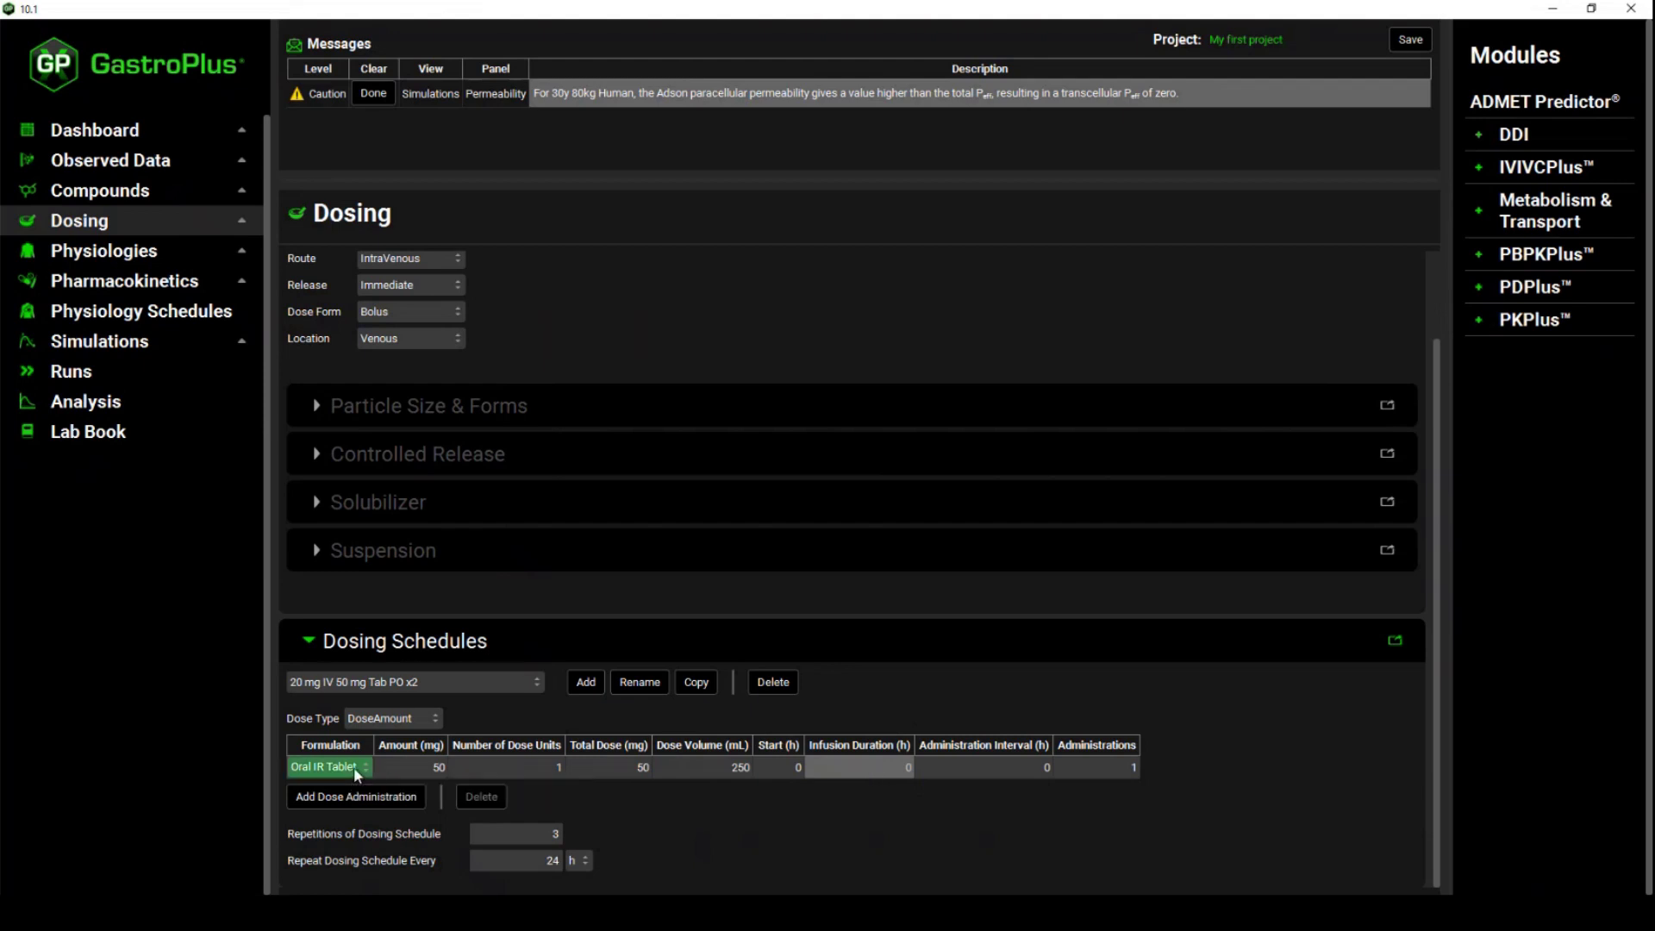
click(355, 770)
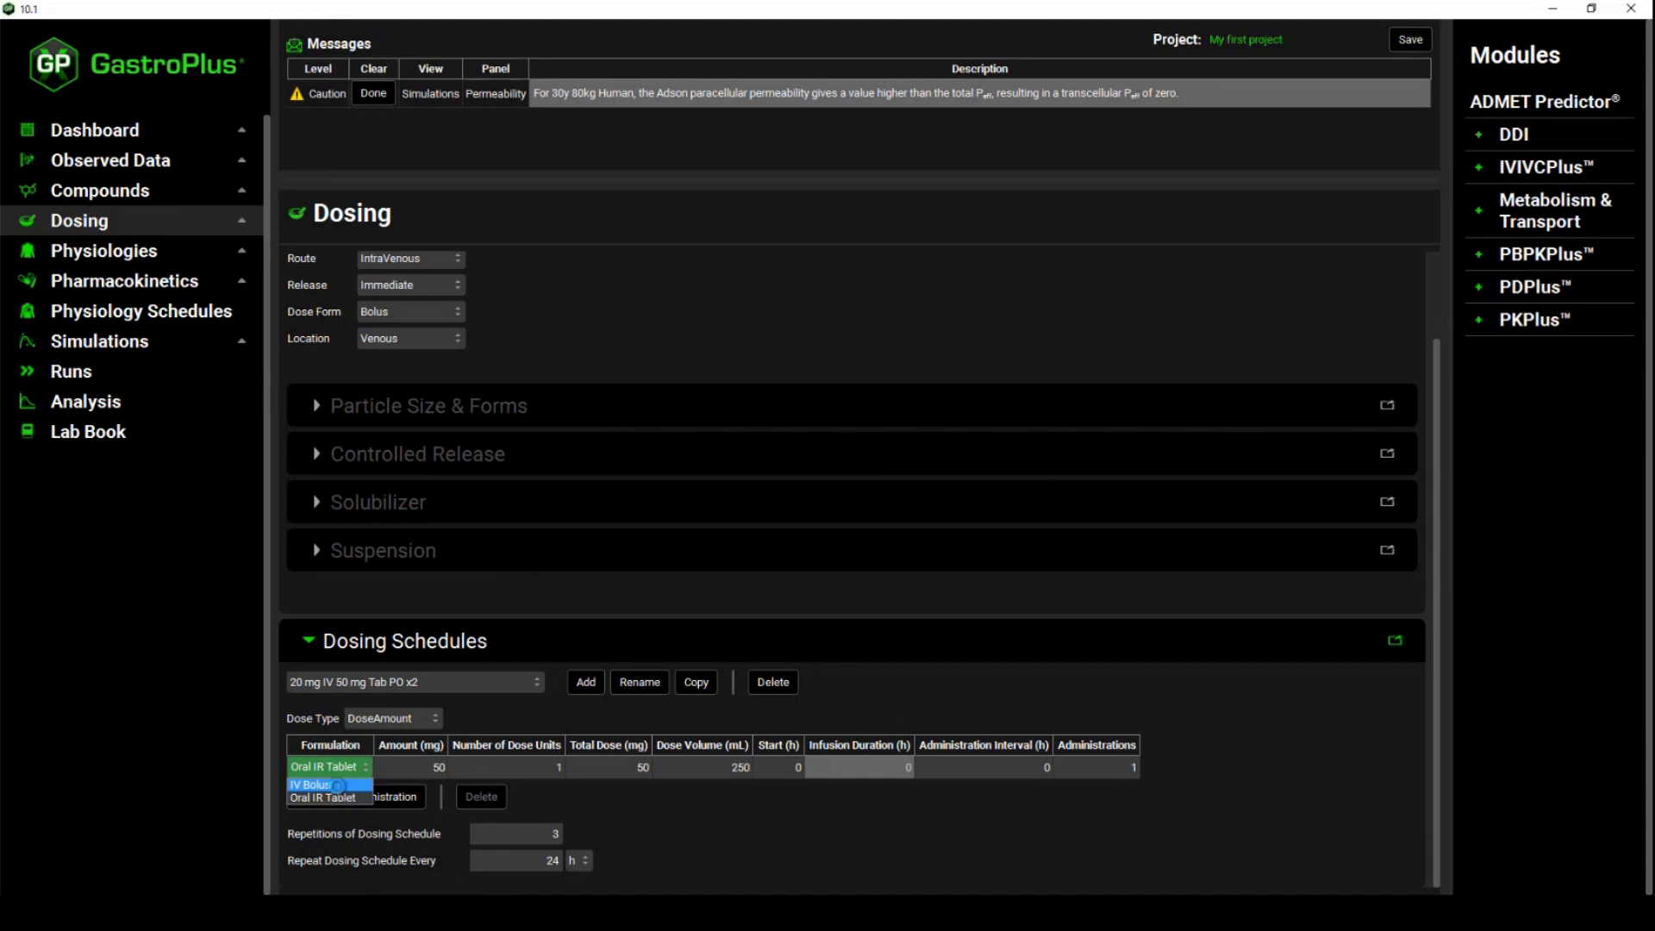
click(337, 786)
click(407, 767)
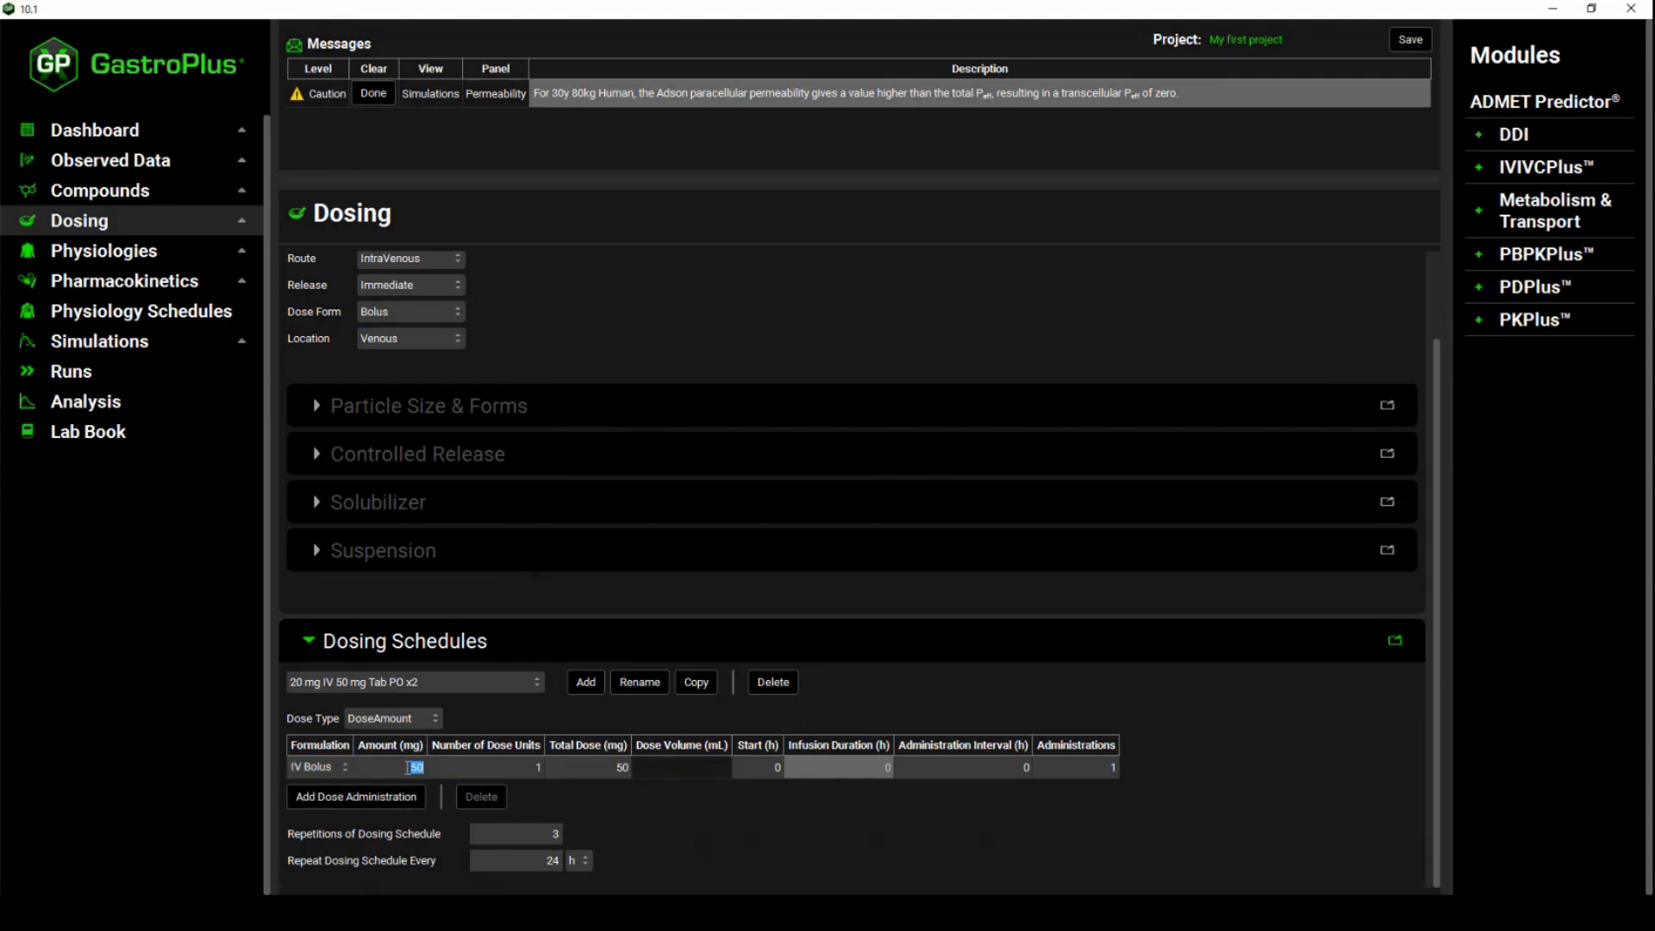
text(20)
key(Return)
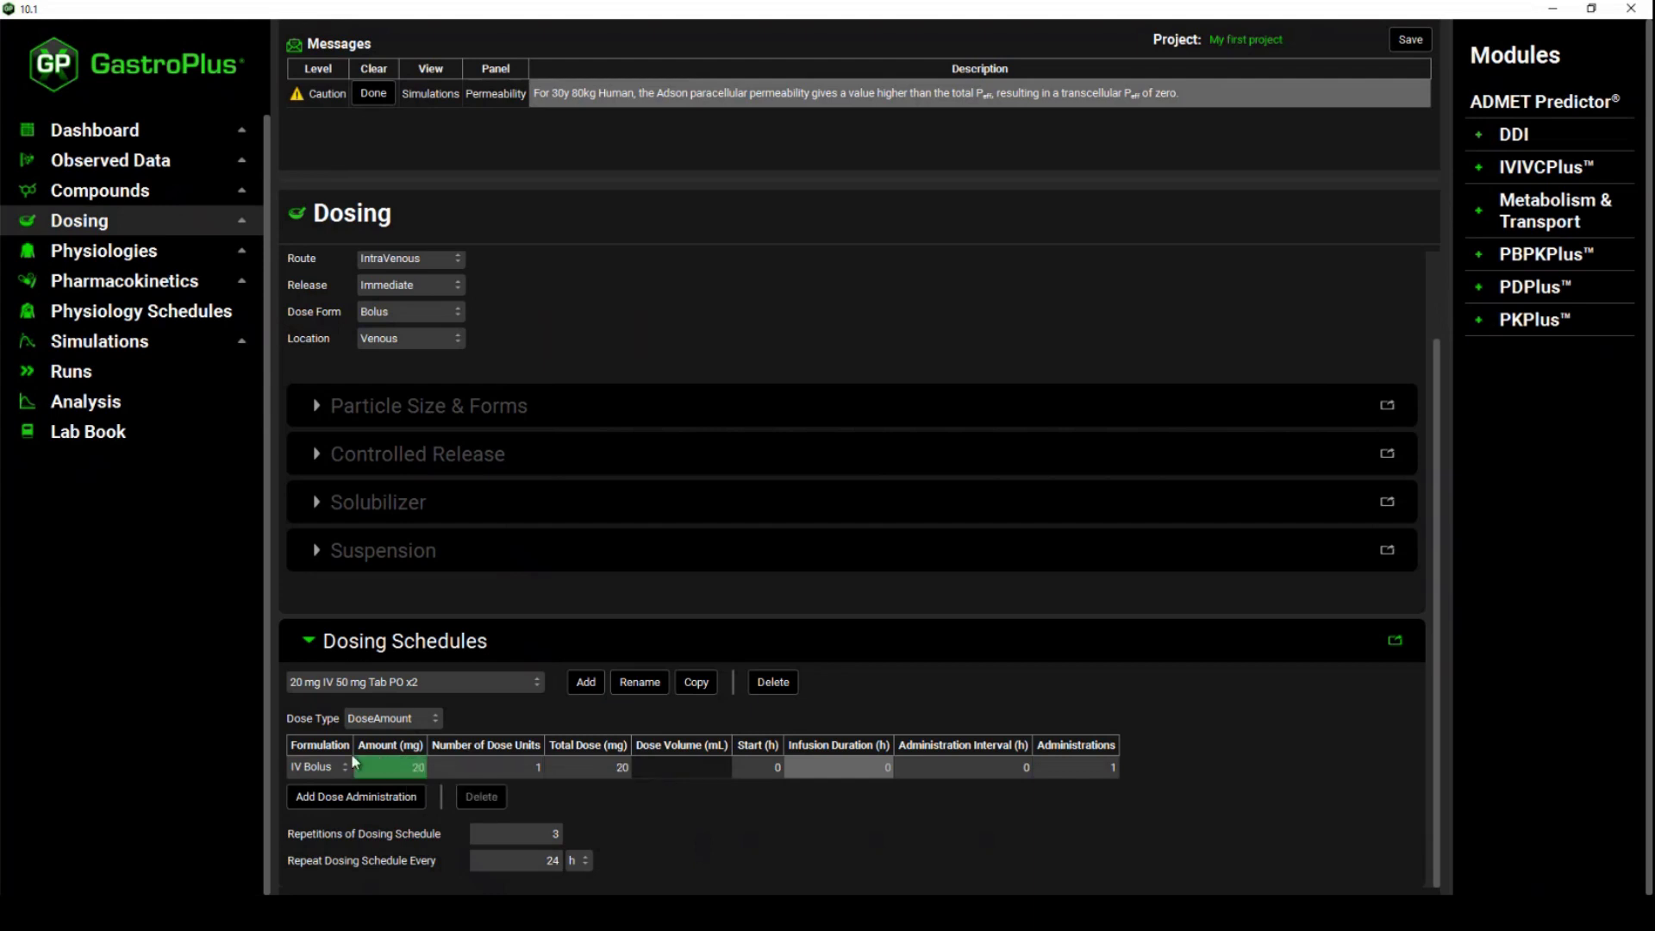
Add a second dose administration using the Oral IR Tablet formulation with an amount of 50 mg.
click(383, 800)
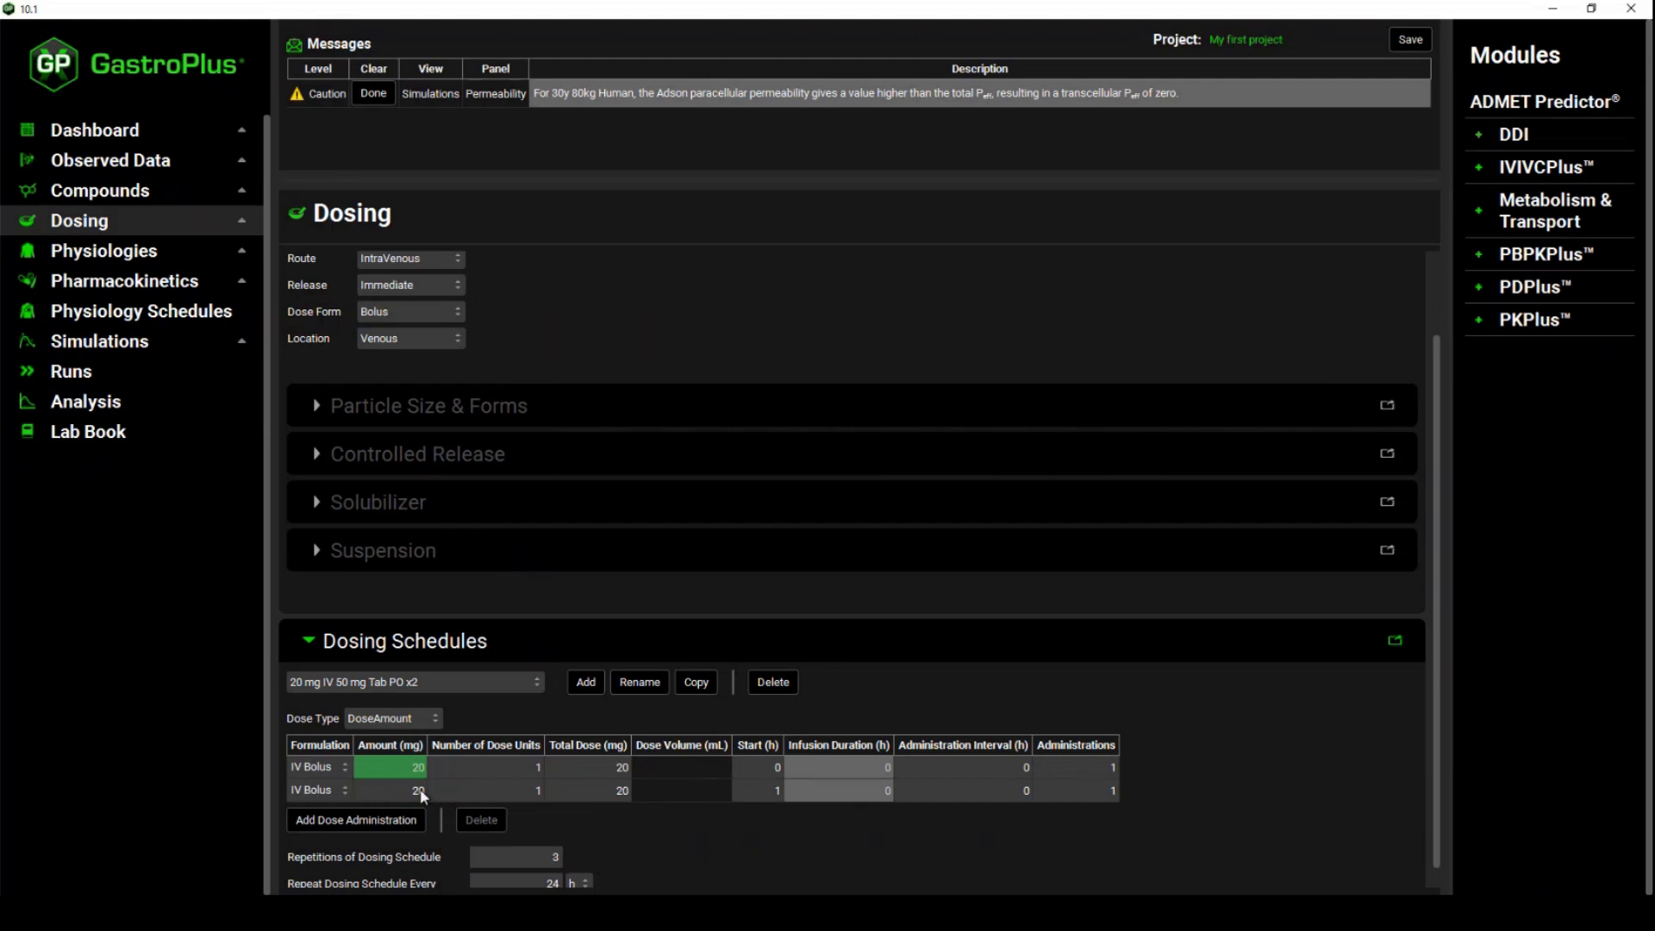
click(339, 791)
click(340, 791)
click(331, 823)
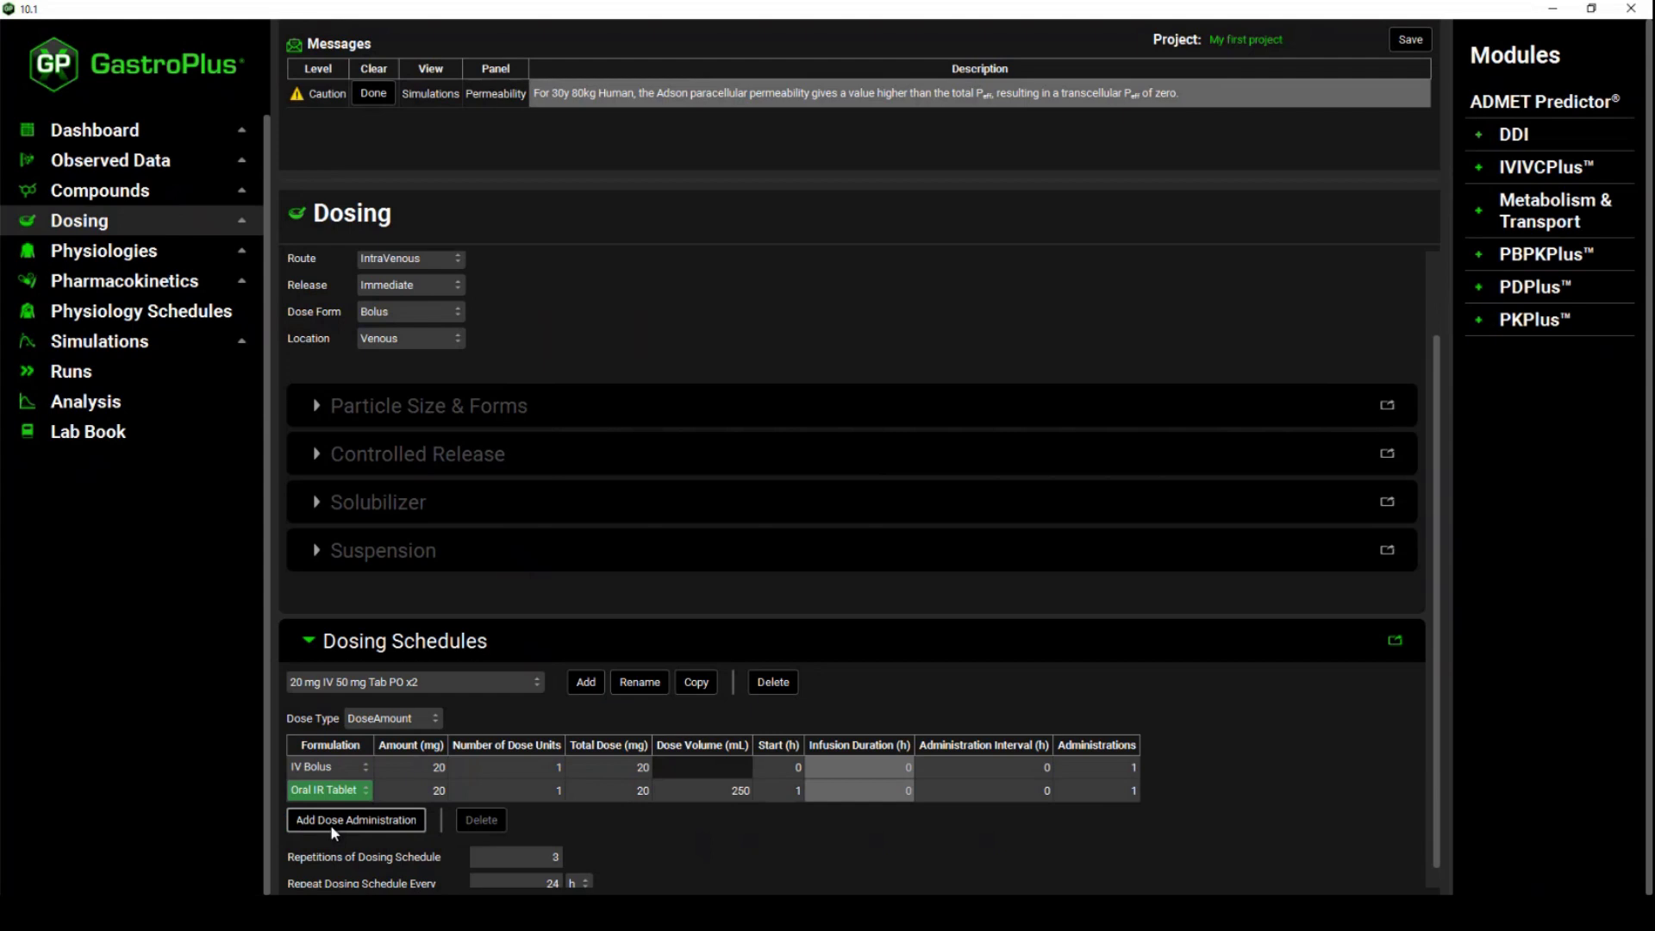
double_click(423, 791)
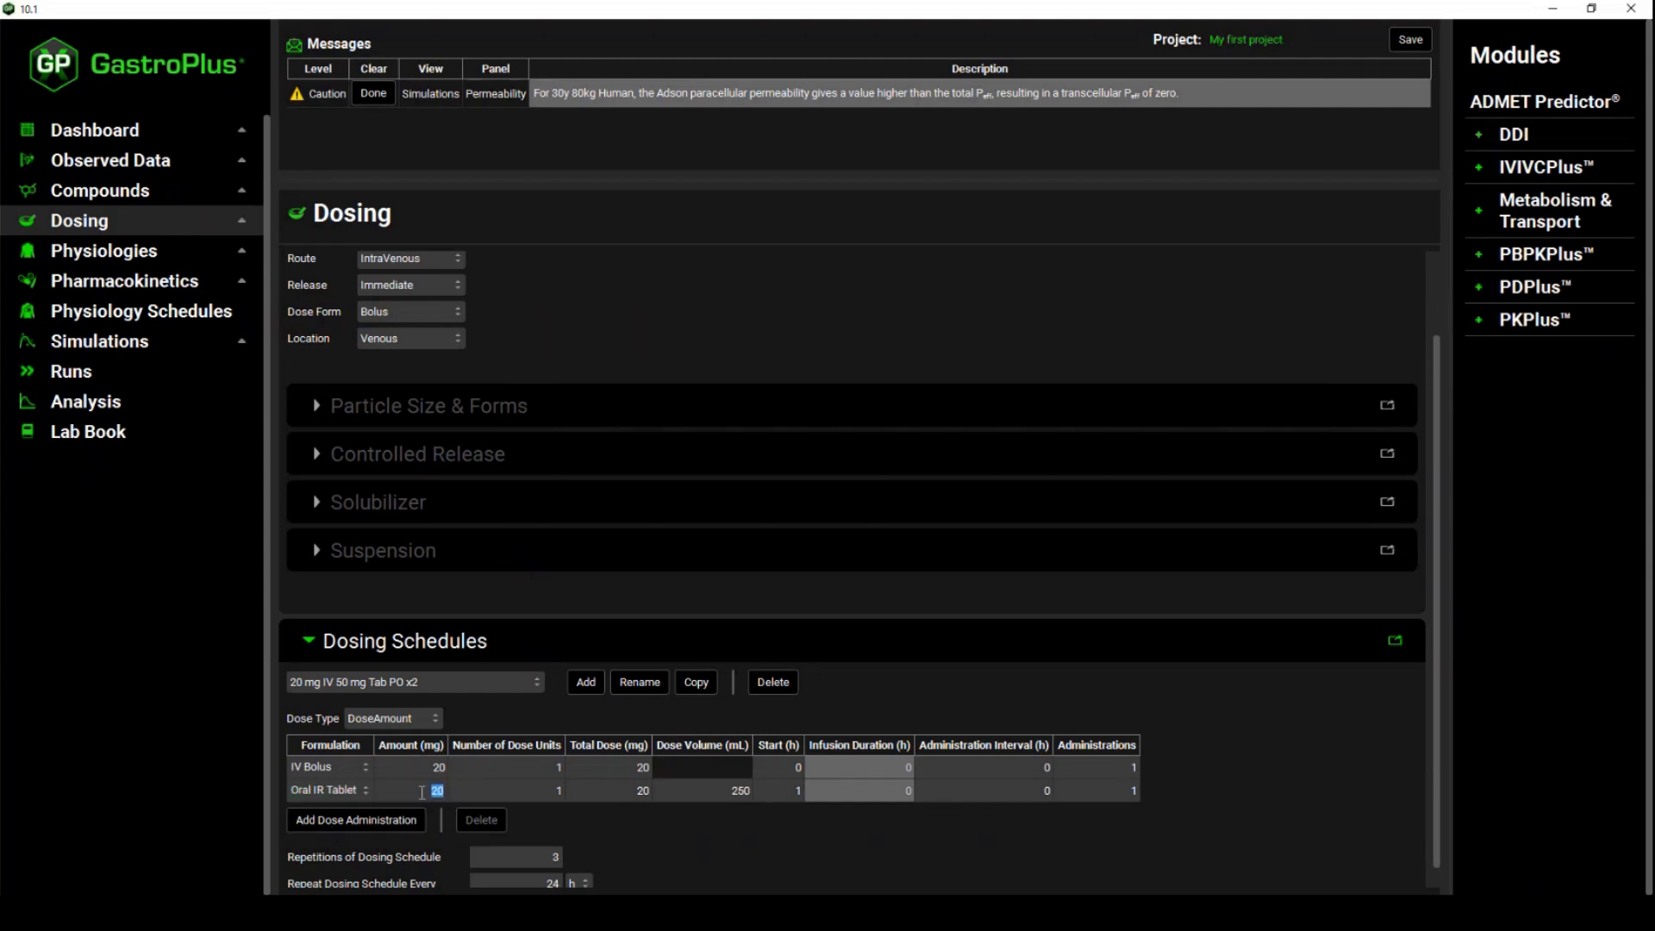
text(50)
key(Return)
Set the oral tablet dose to start at 24 h and add a third dose administration starting at 48 h.
double_click(792, 791)
text(24)
key(Return)
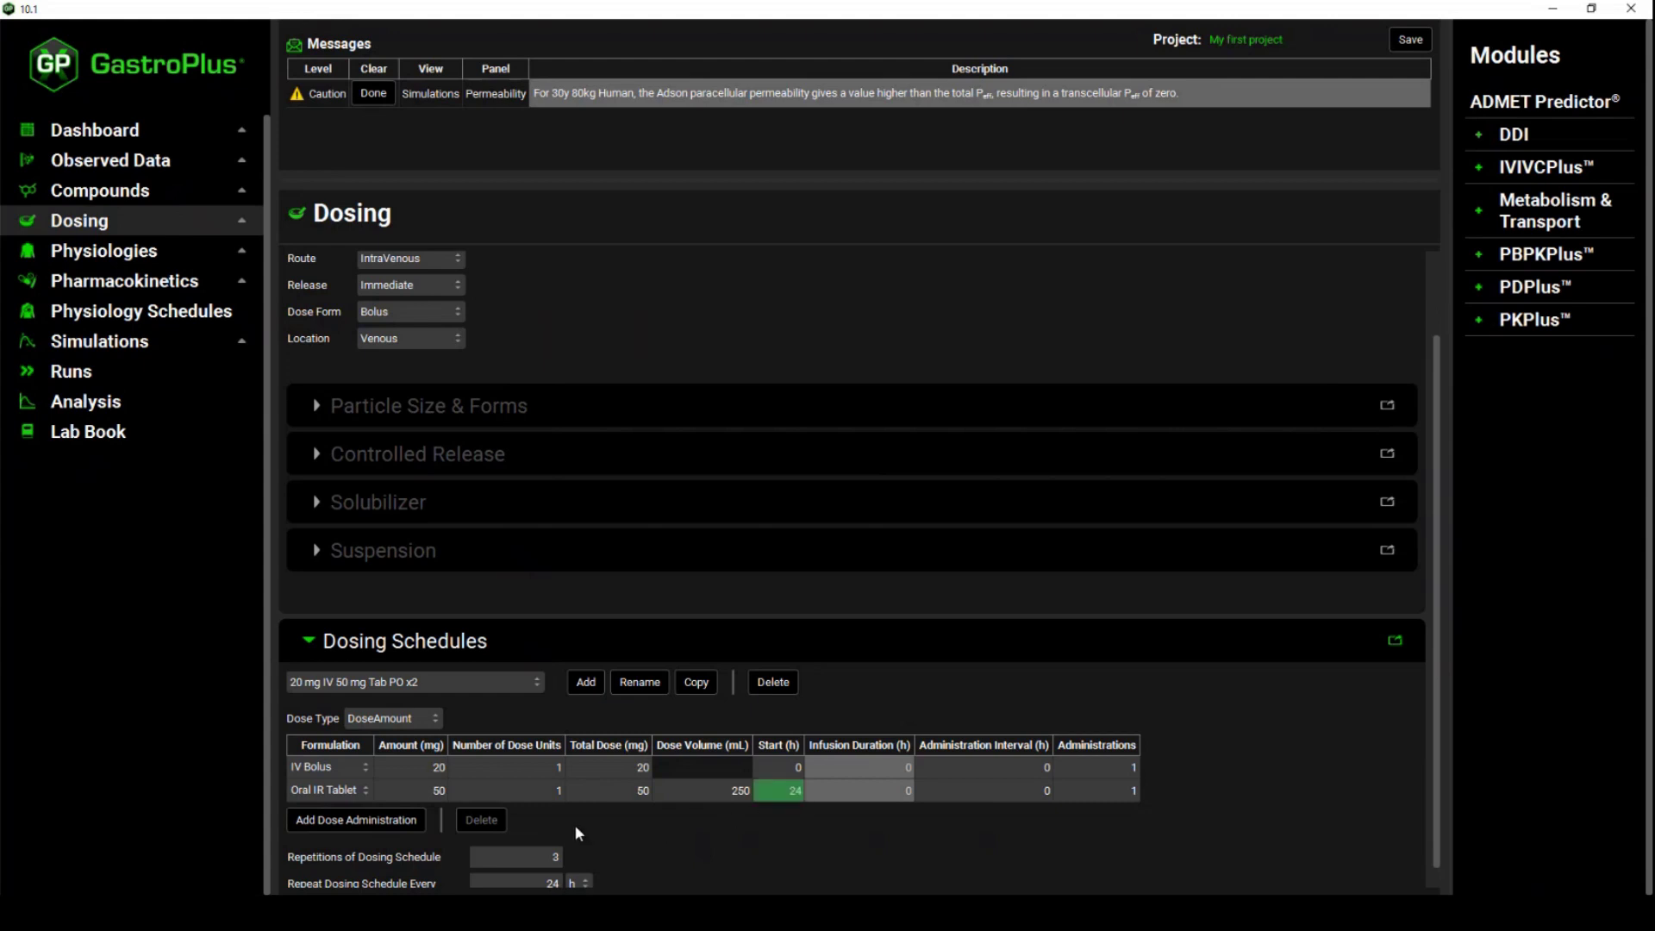
click(320, 821)
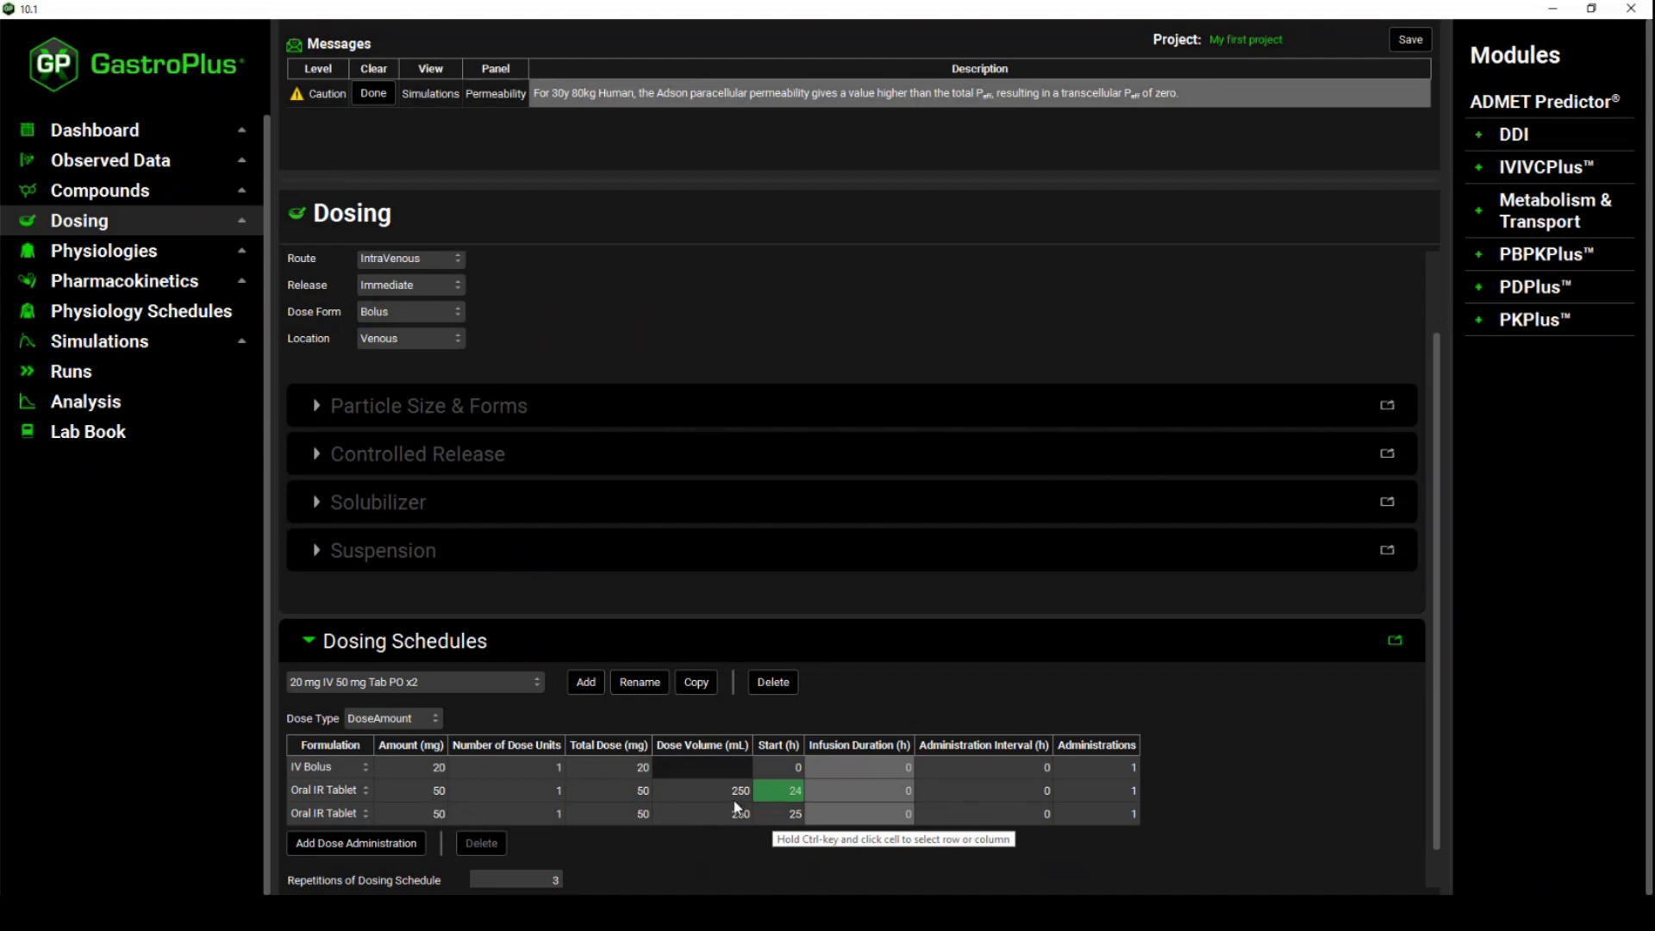
double_click(784, 810)
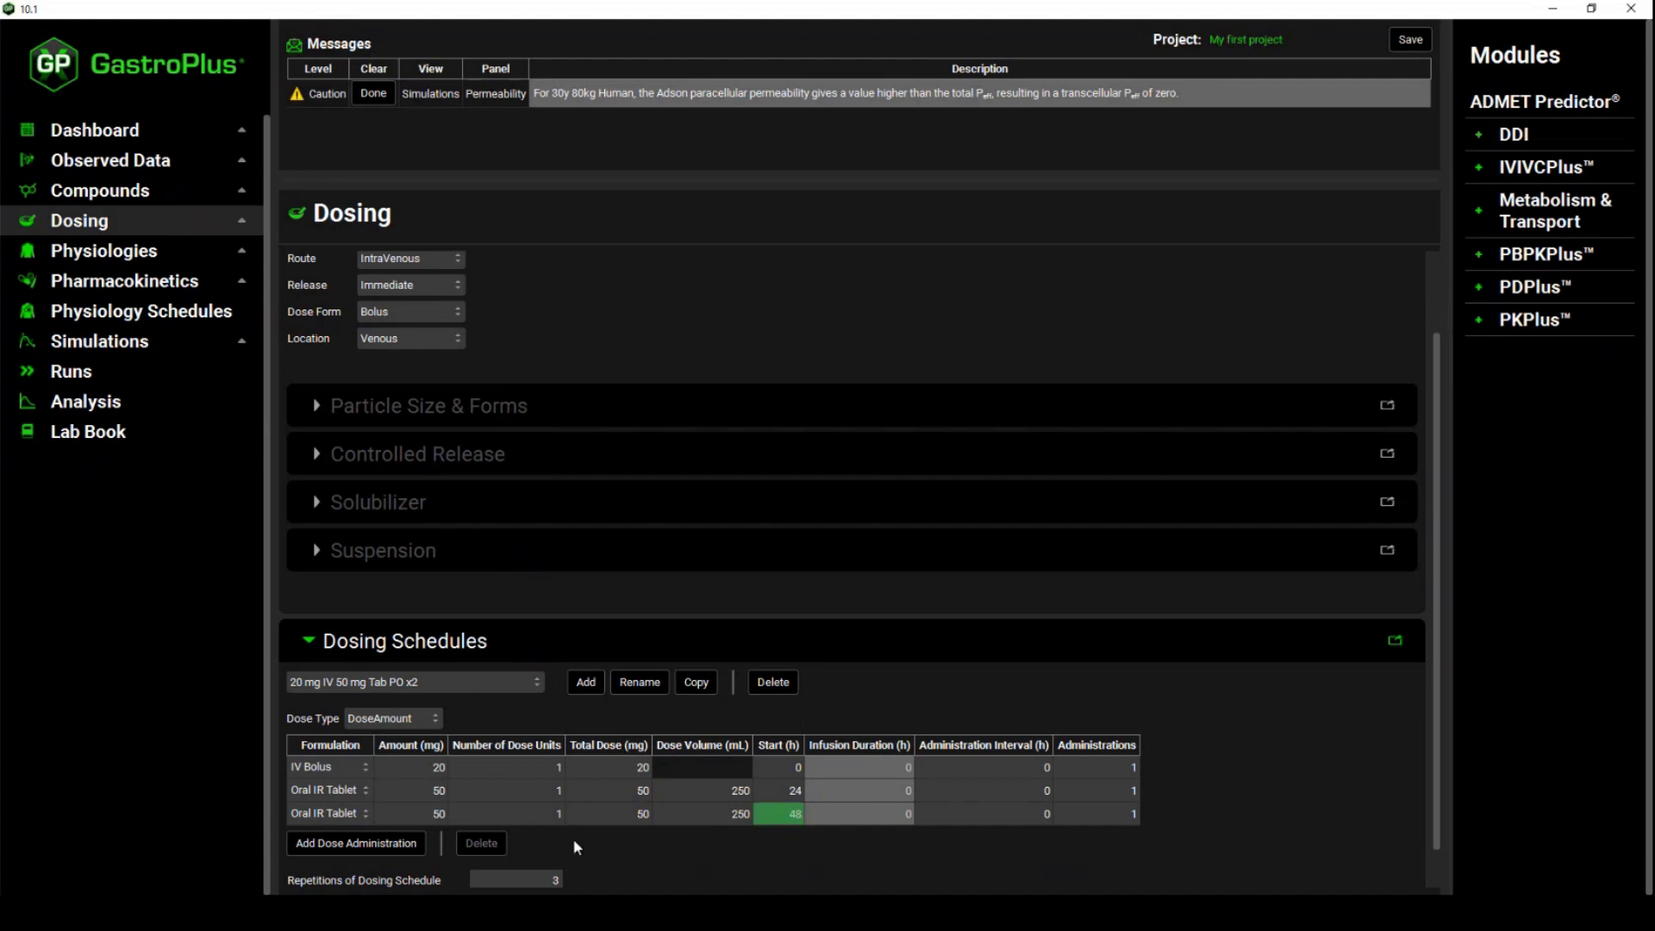
Set the dosing schedule to 2 repetitions, repeated every 72 h.
scroll(575, 842, down, 1)
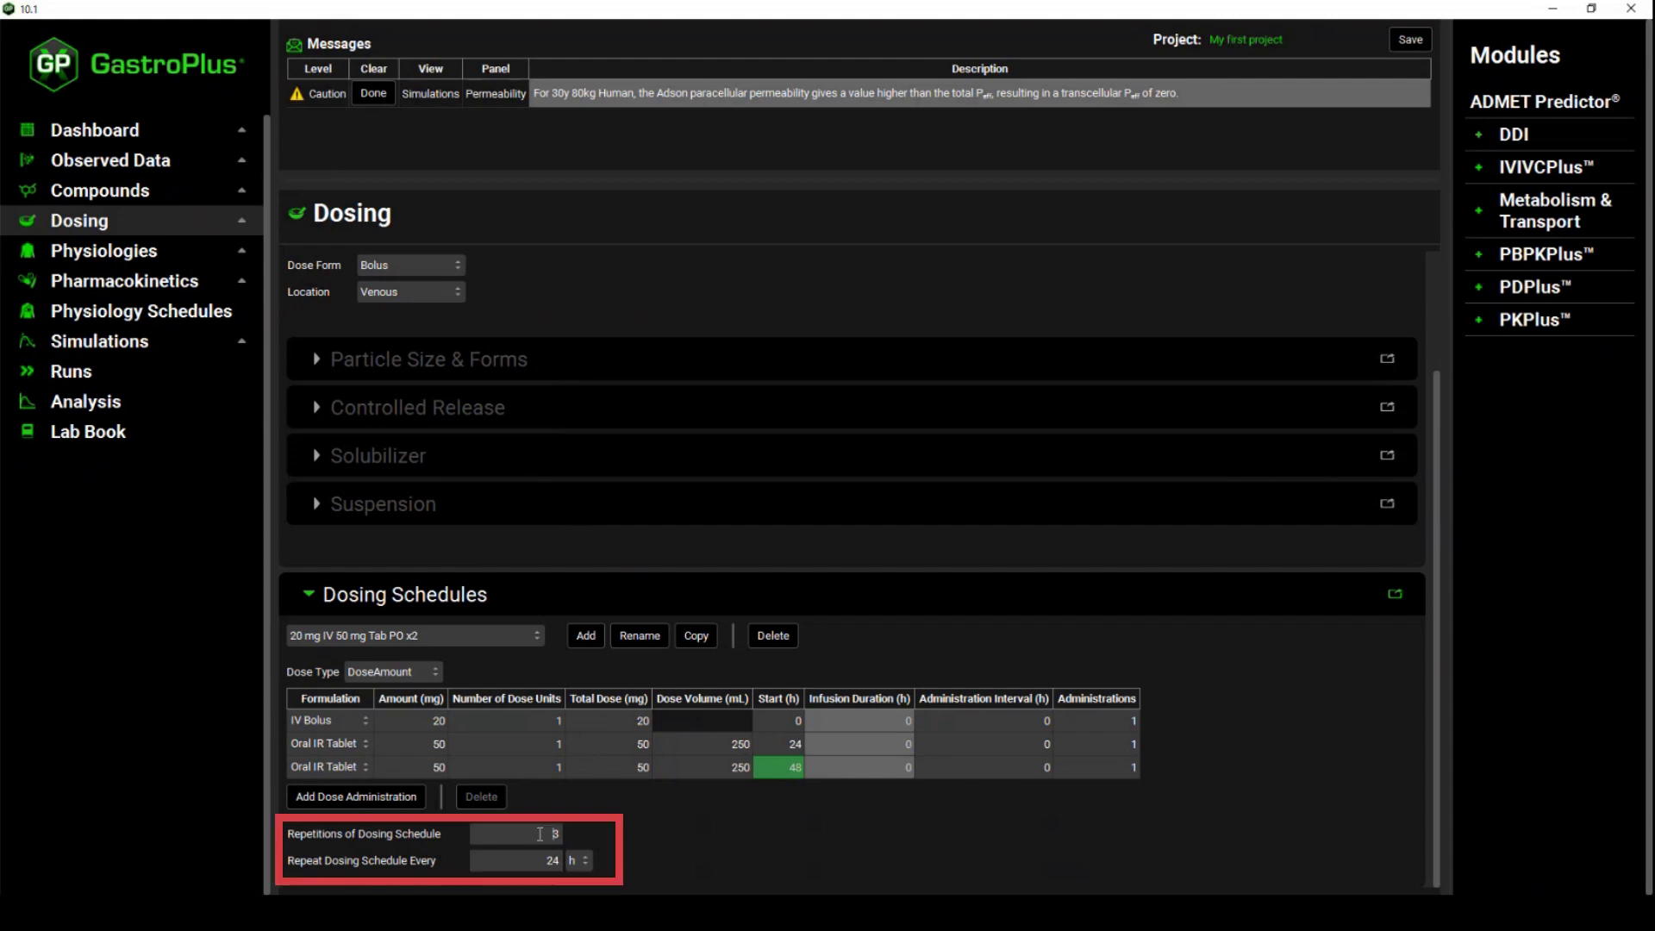
double_click(555, 834)
text(2)
key(Tab)
text(72)
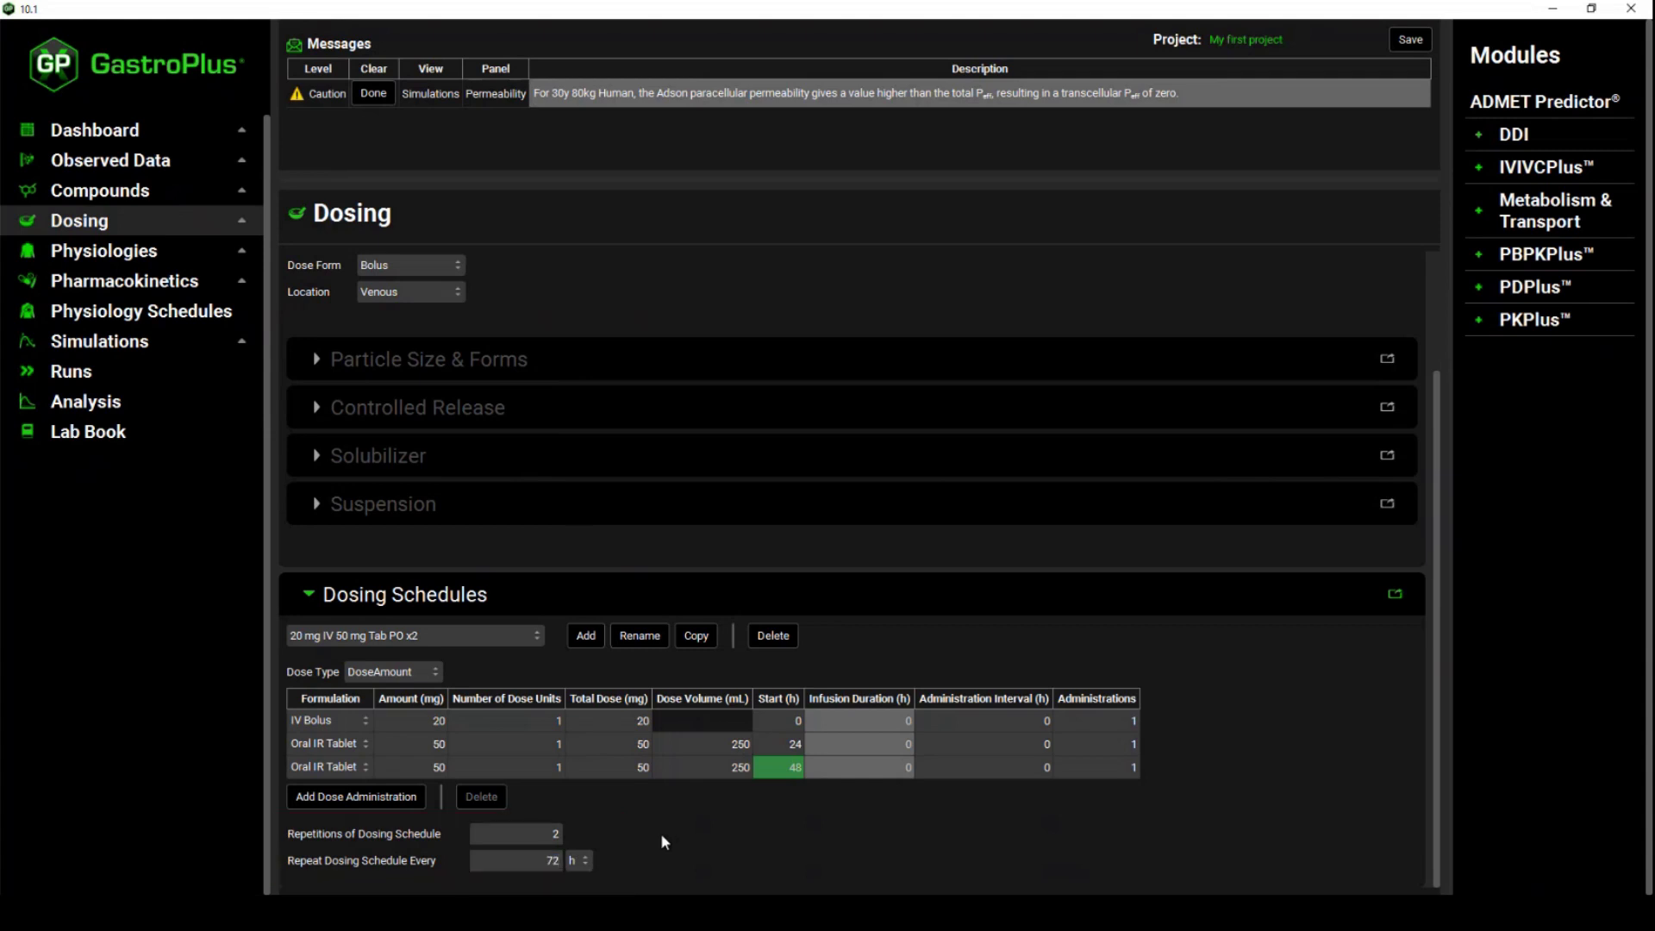
Copy the Compound X 50 mg POx3 simulation to a new one named "Compound X 20 mg IV 50 mg POx2".
click(150, 347)
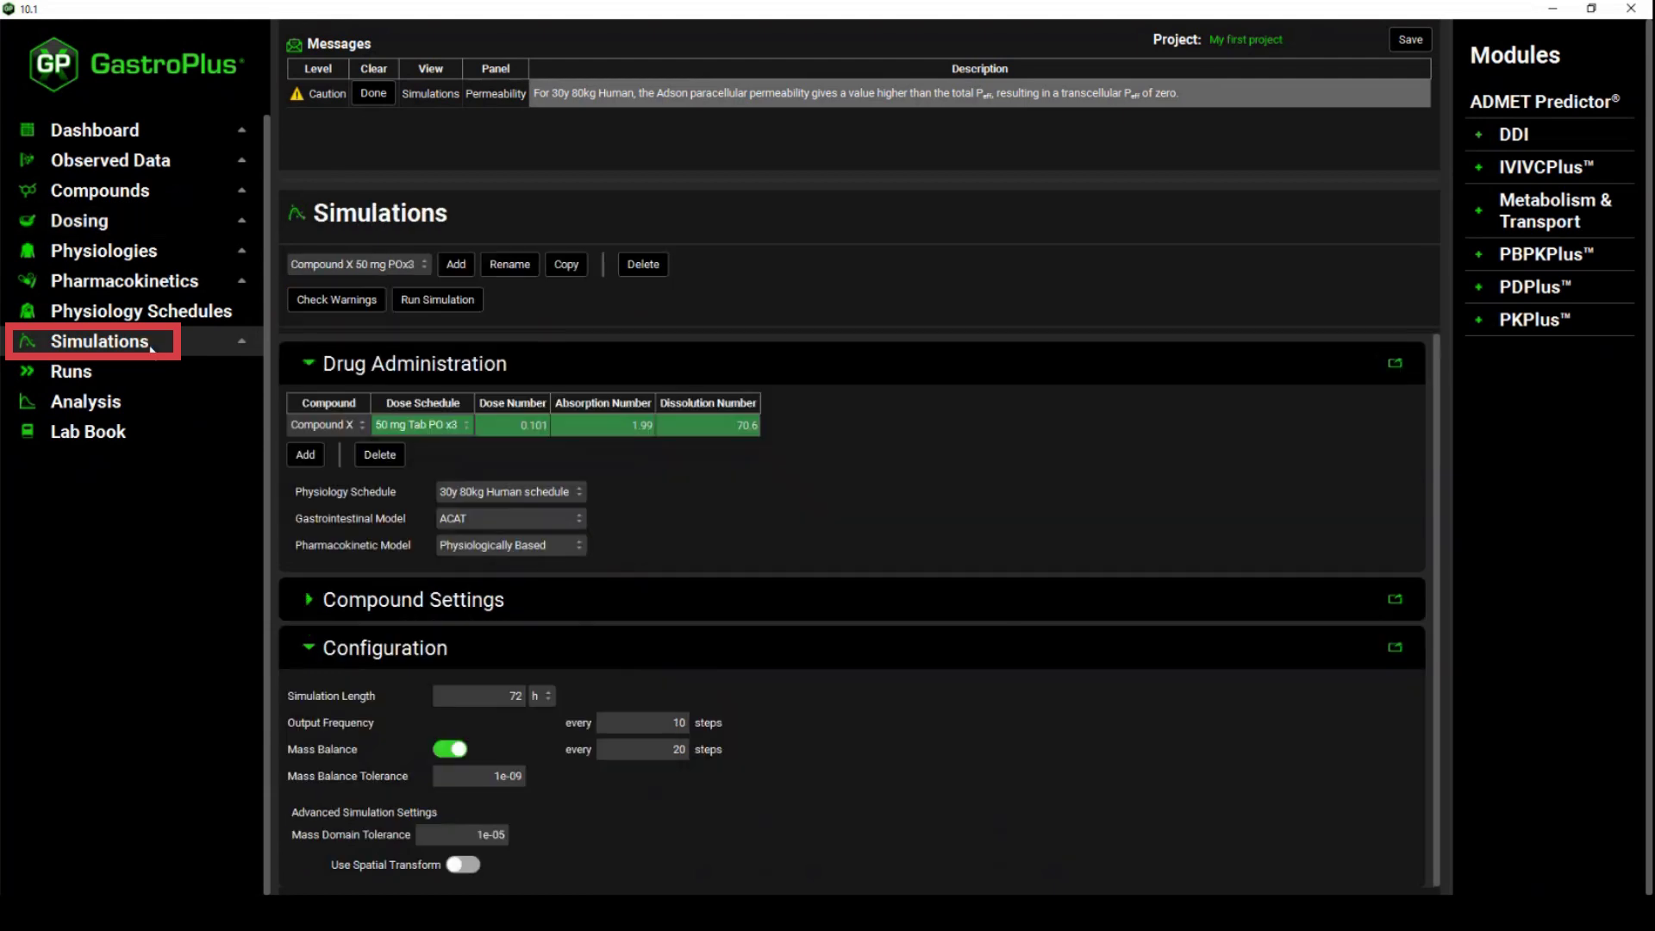
click(567, 266)
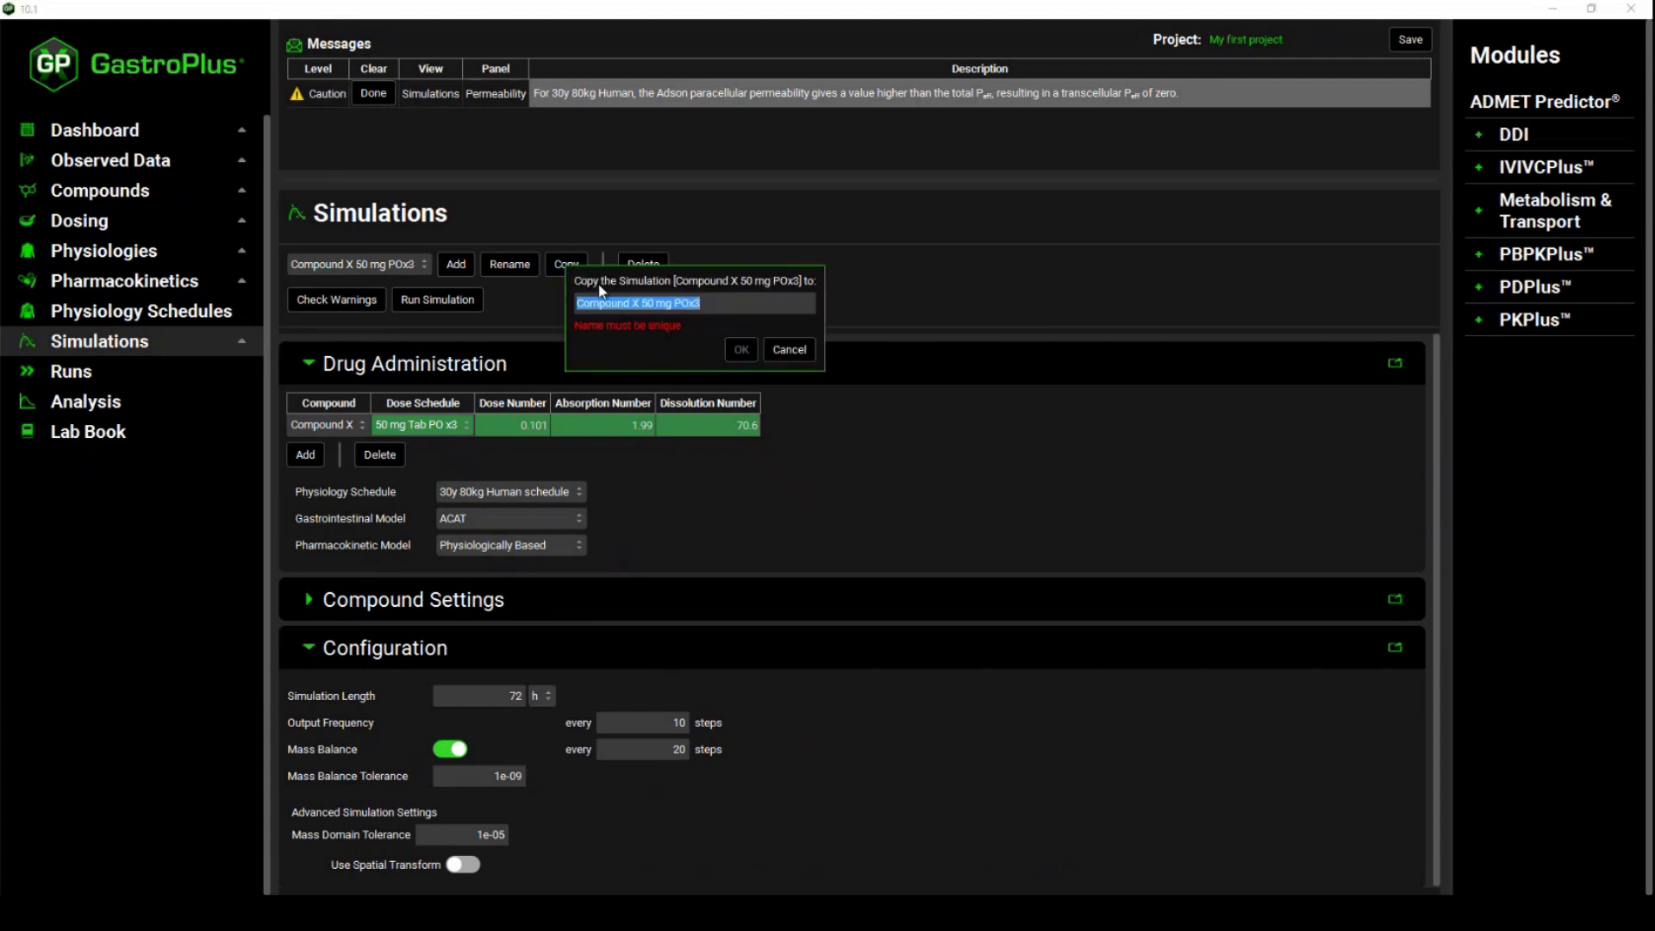
click(631, 303)
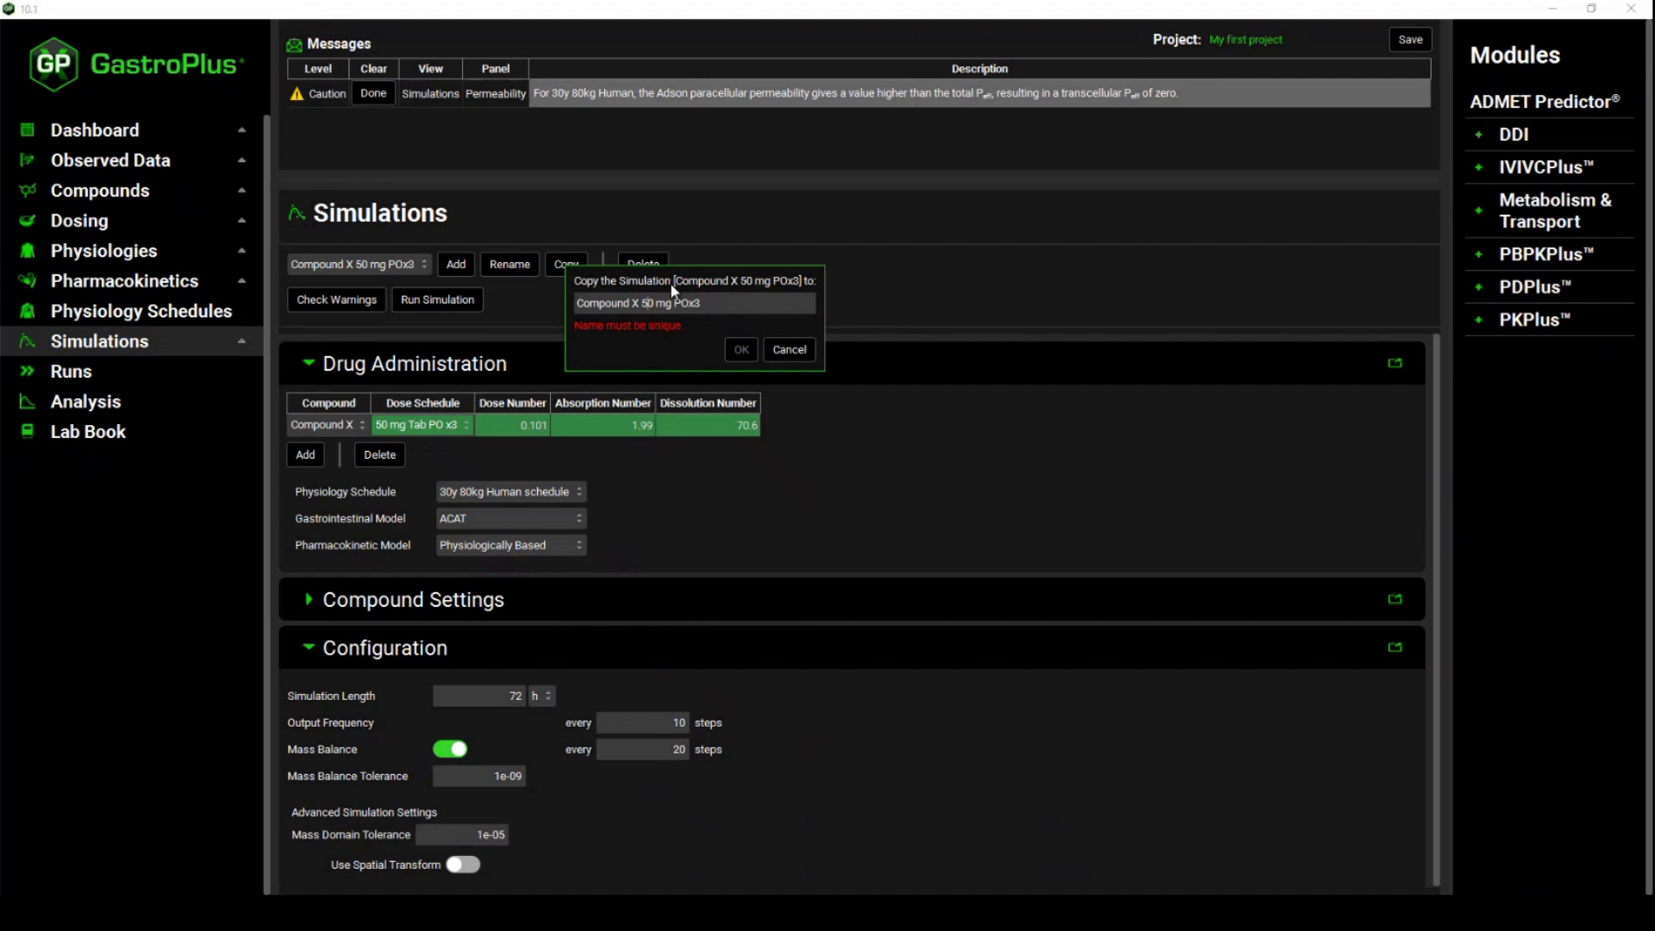
key(BackSpace)
text(20 mg IV 50 mg)
key(BackSpace)
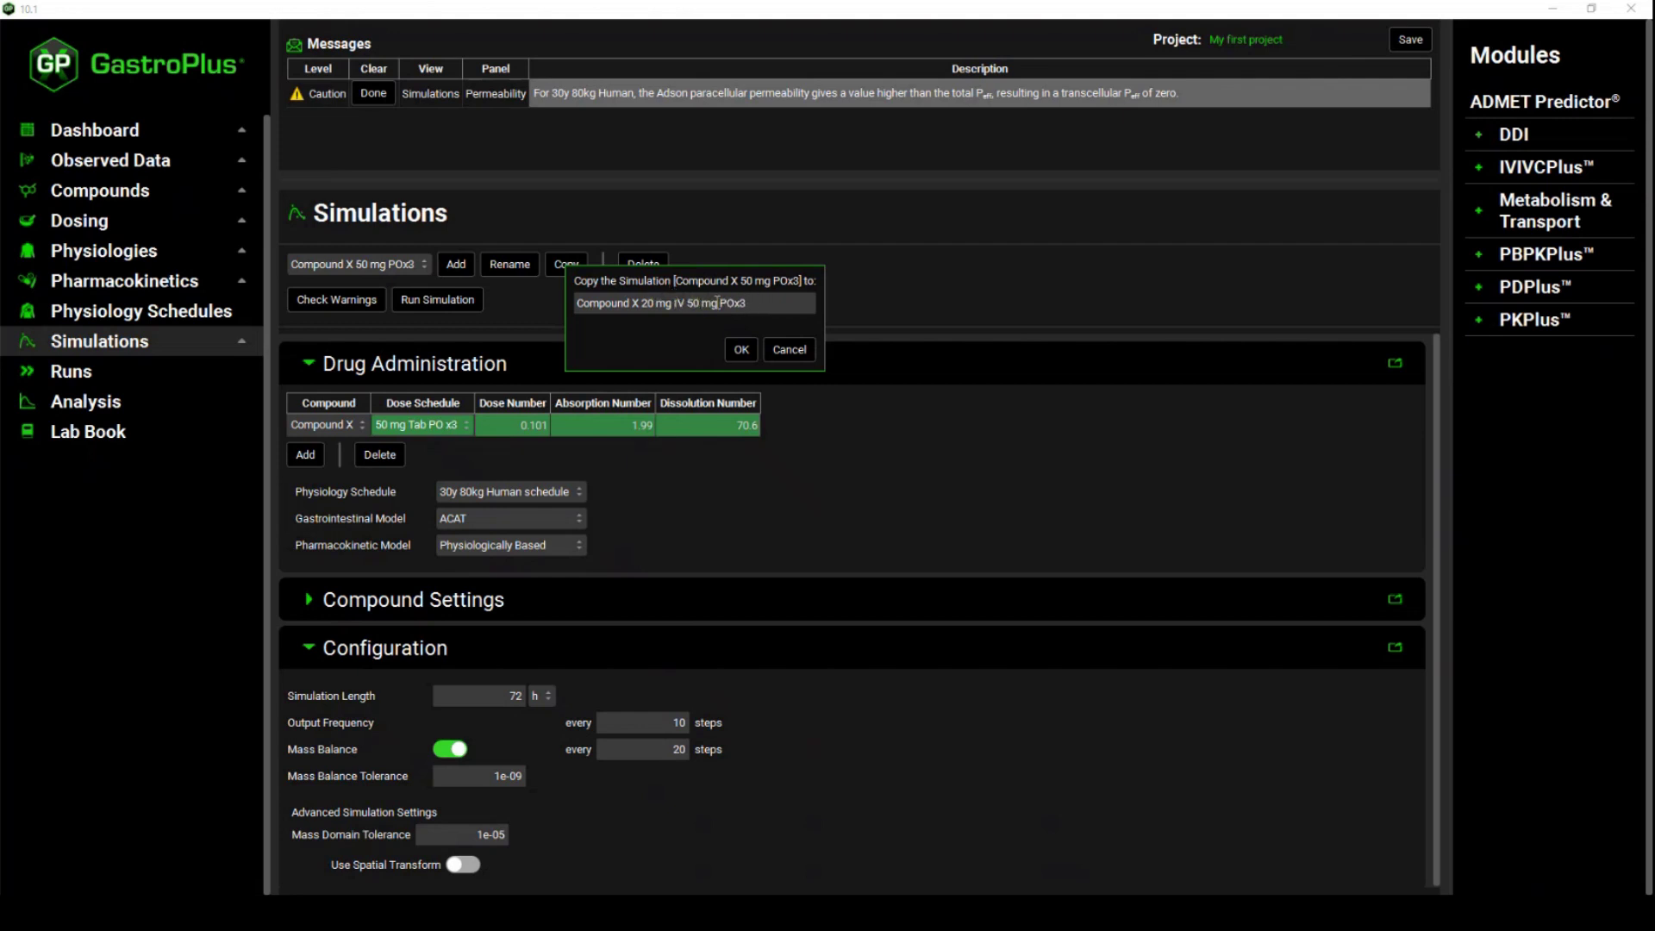
text(2)
click(741, 349)
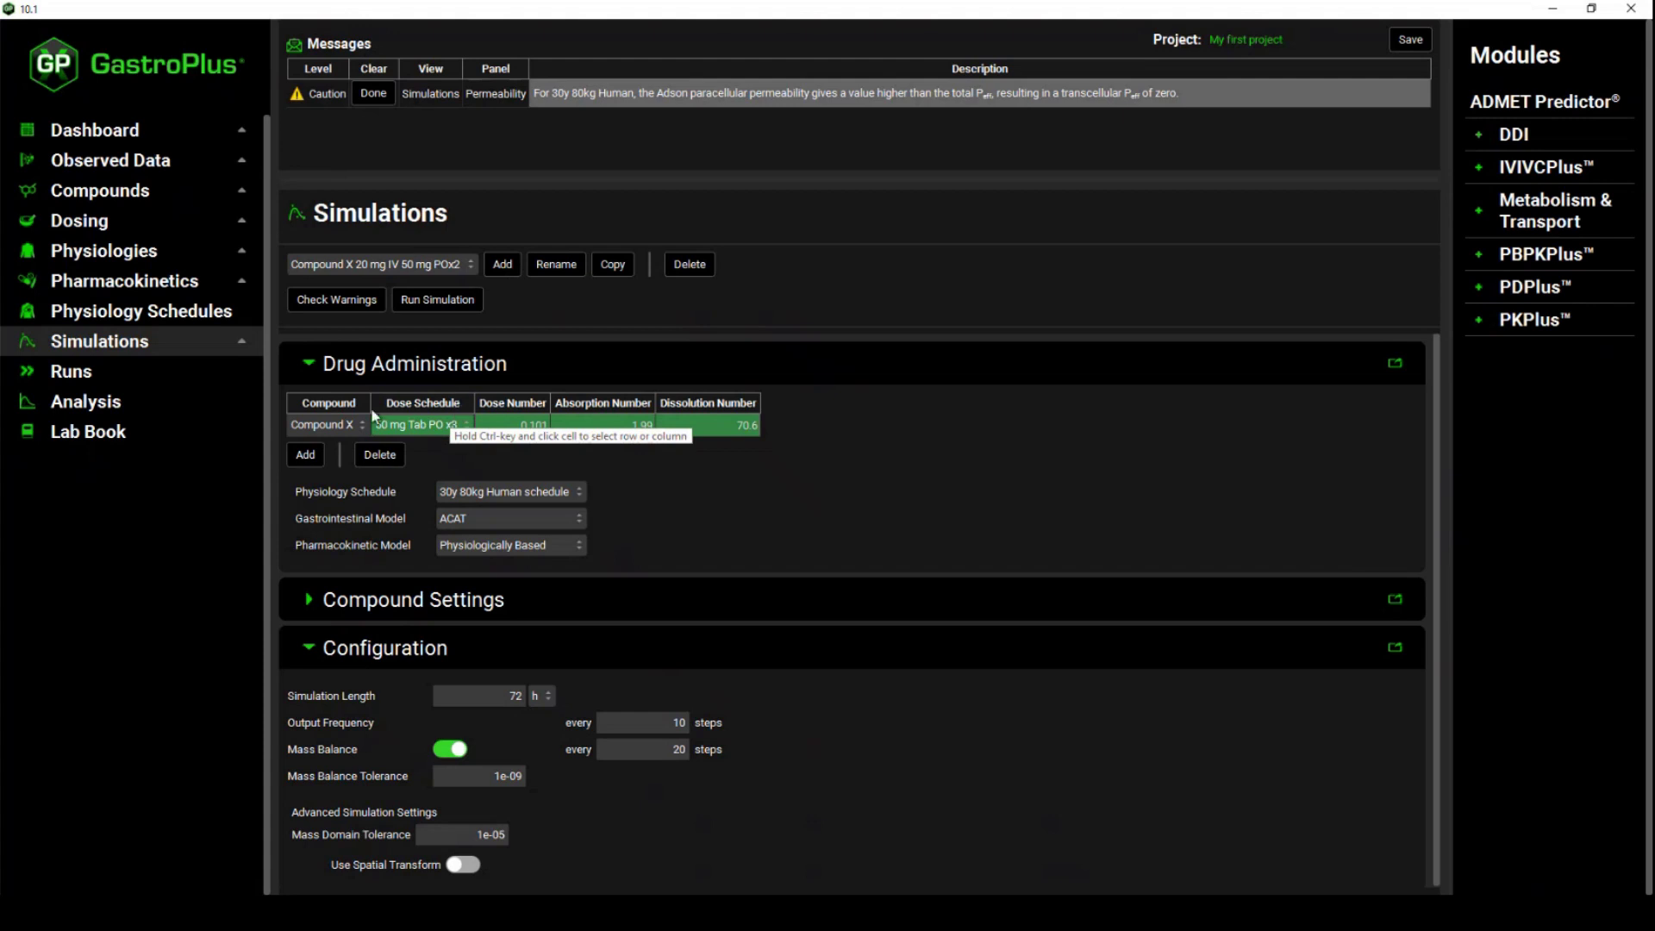
Run the copied simulation with the 20 mg IV 50 mg Tab PO x2 dose schedule and a simulation length of 168 h.
click(433, 426)
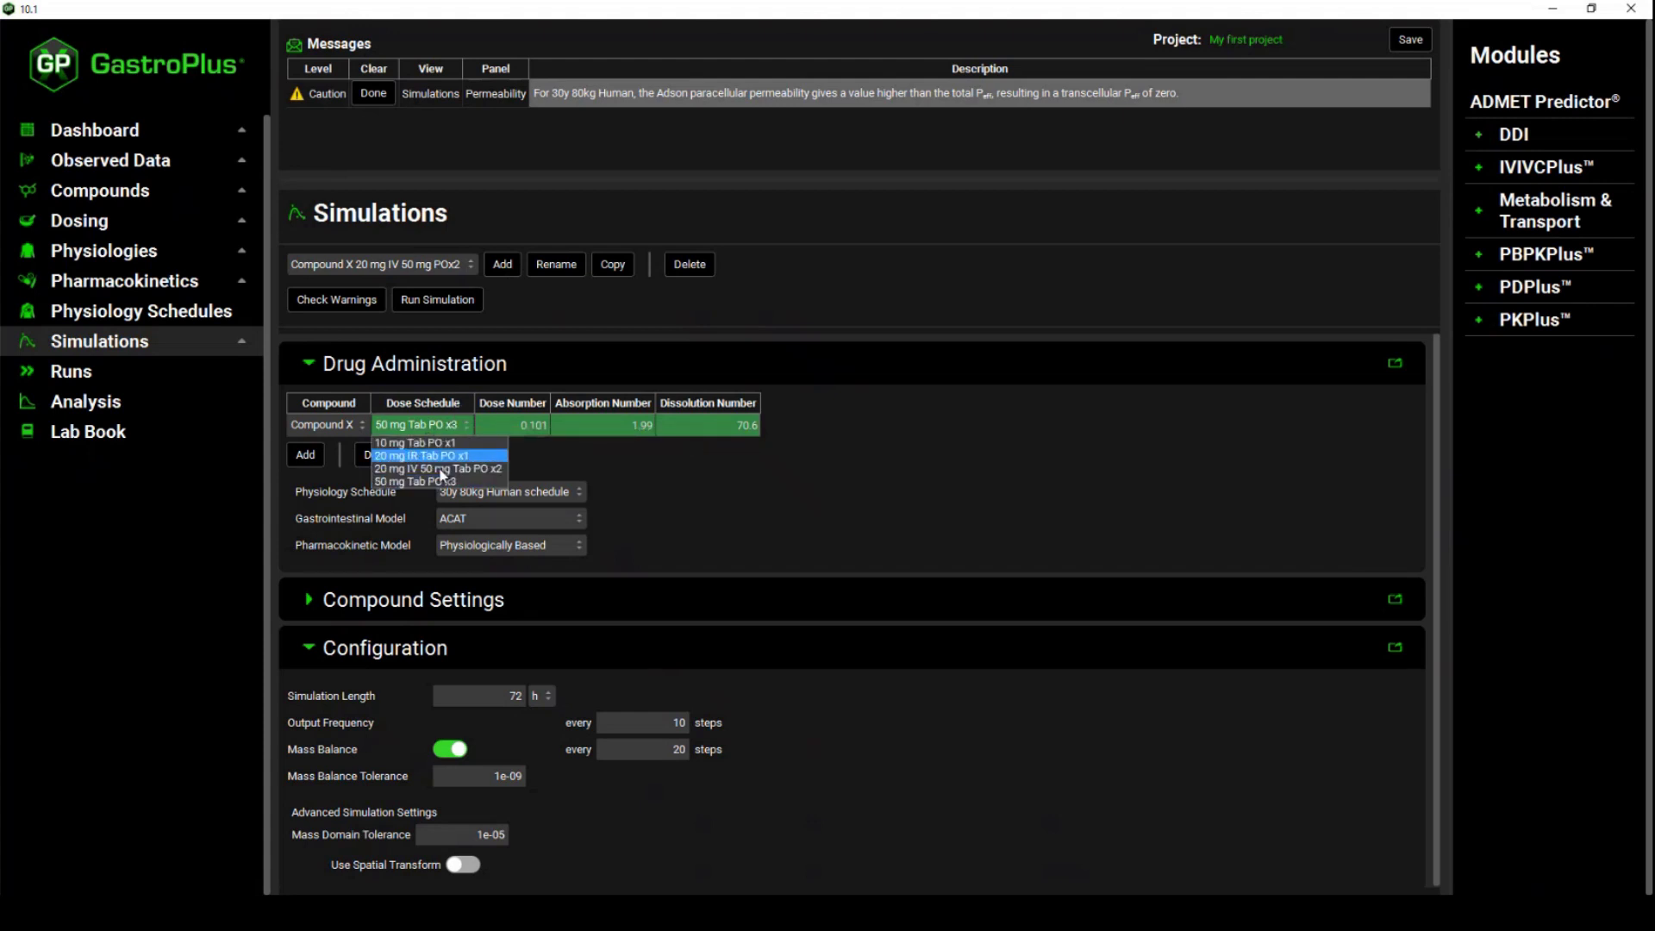
click(441, 469)
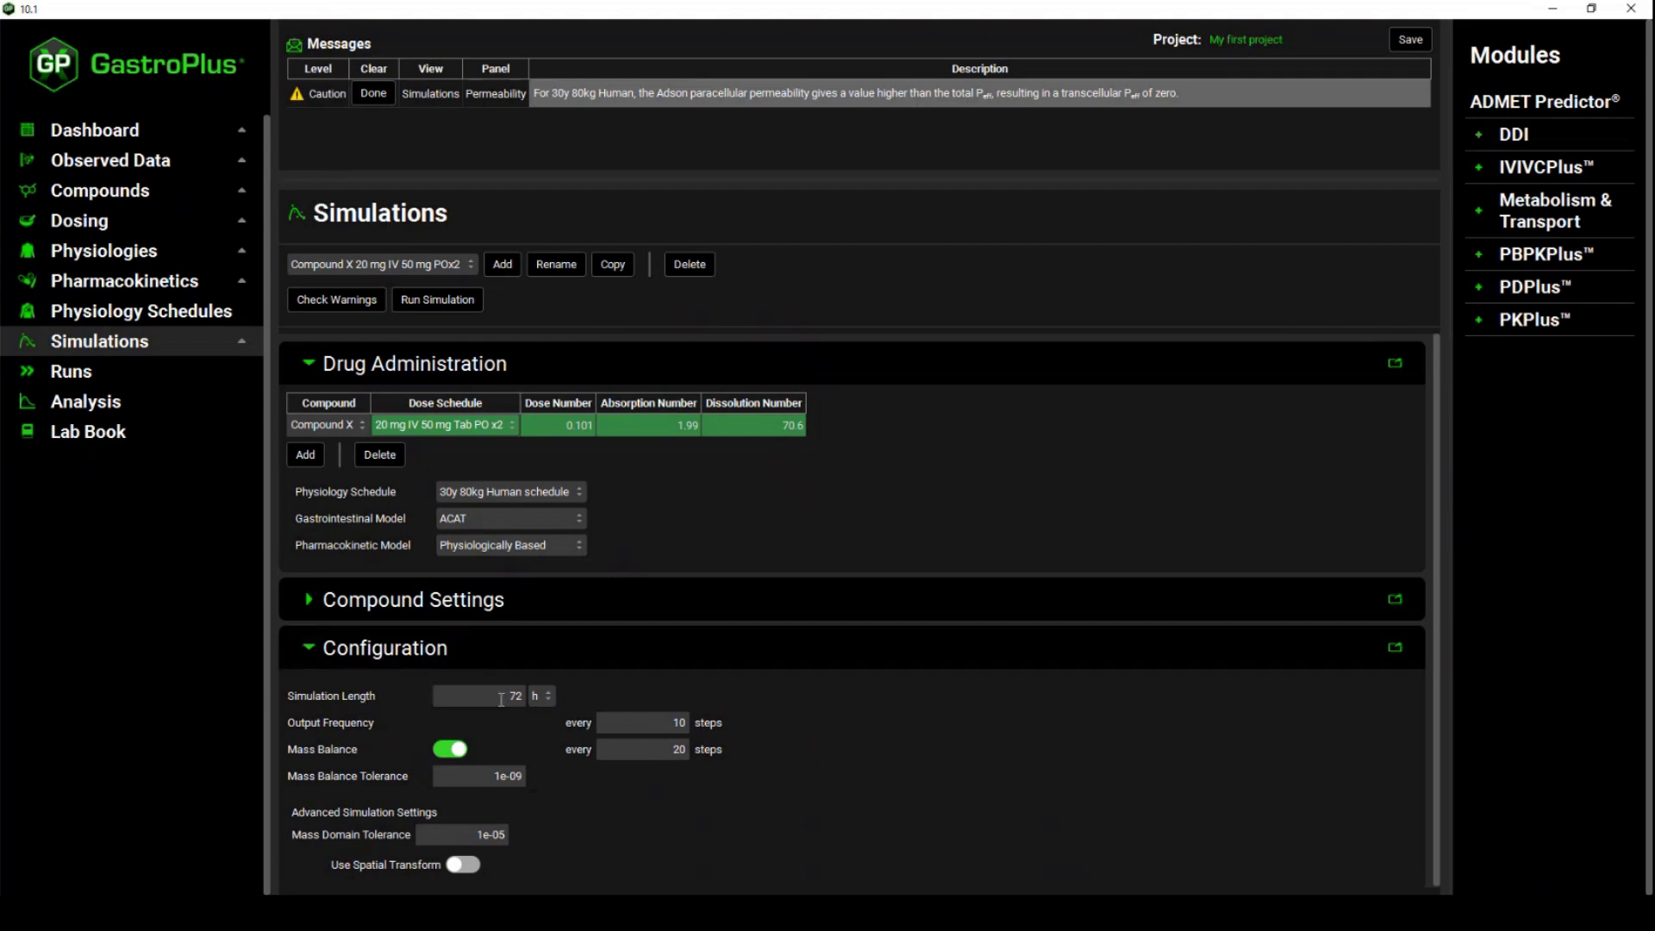
drag(501, 699, 531, 701)
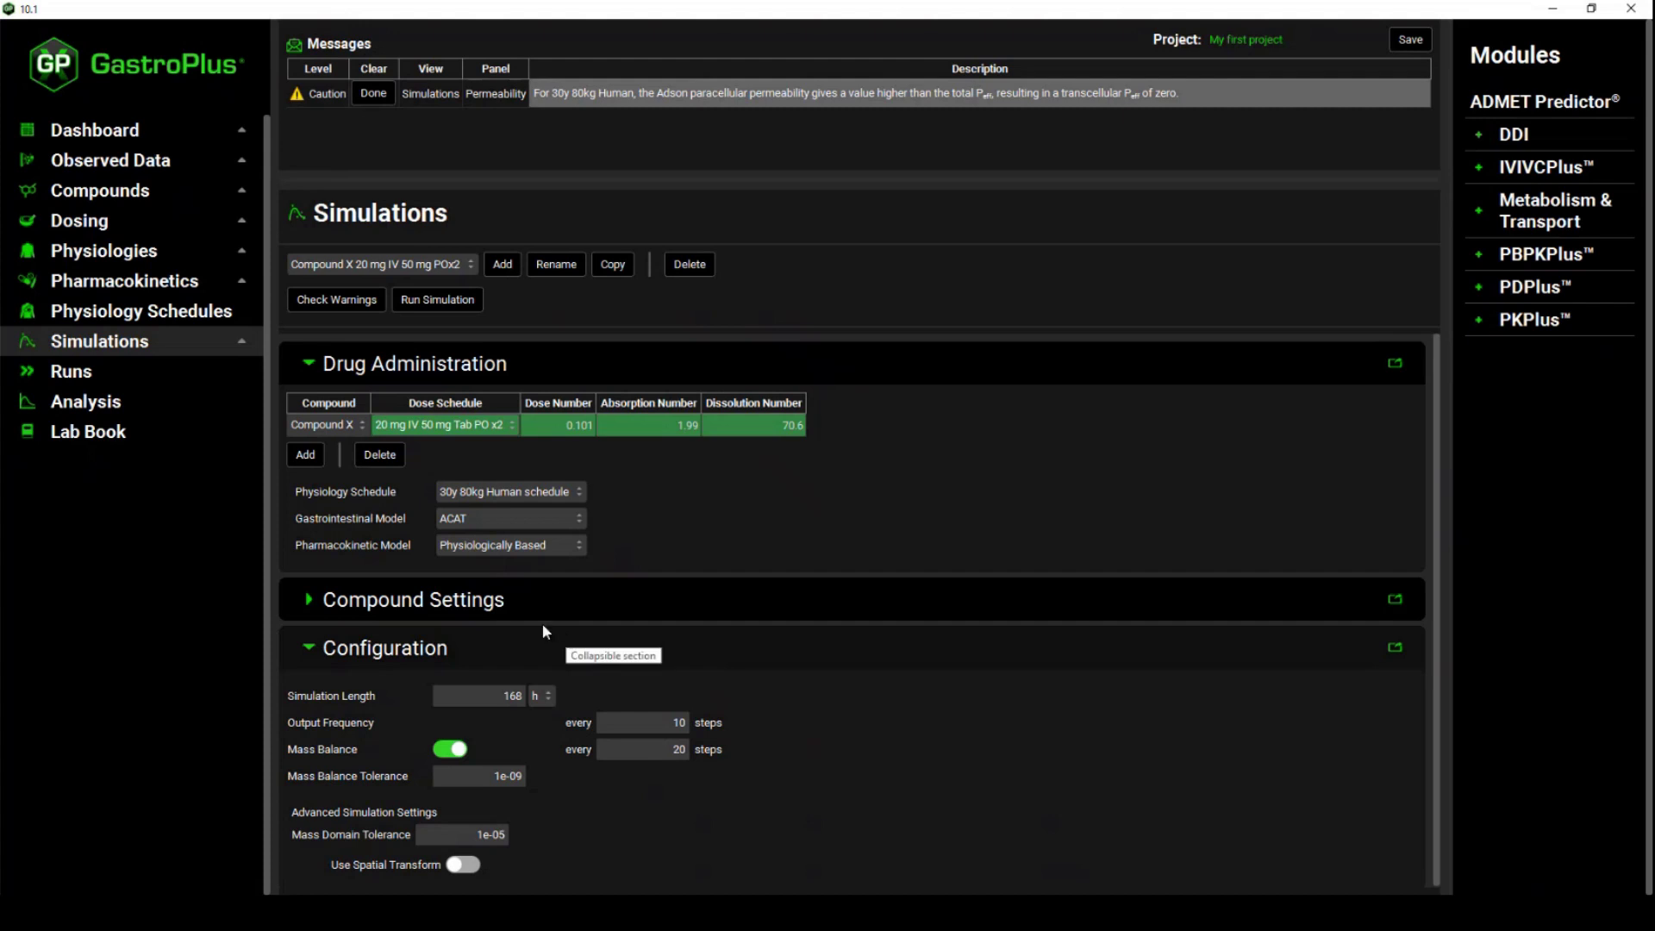
click(435, 302)
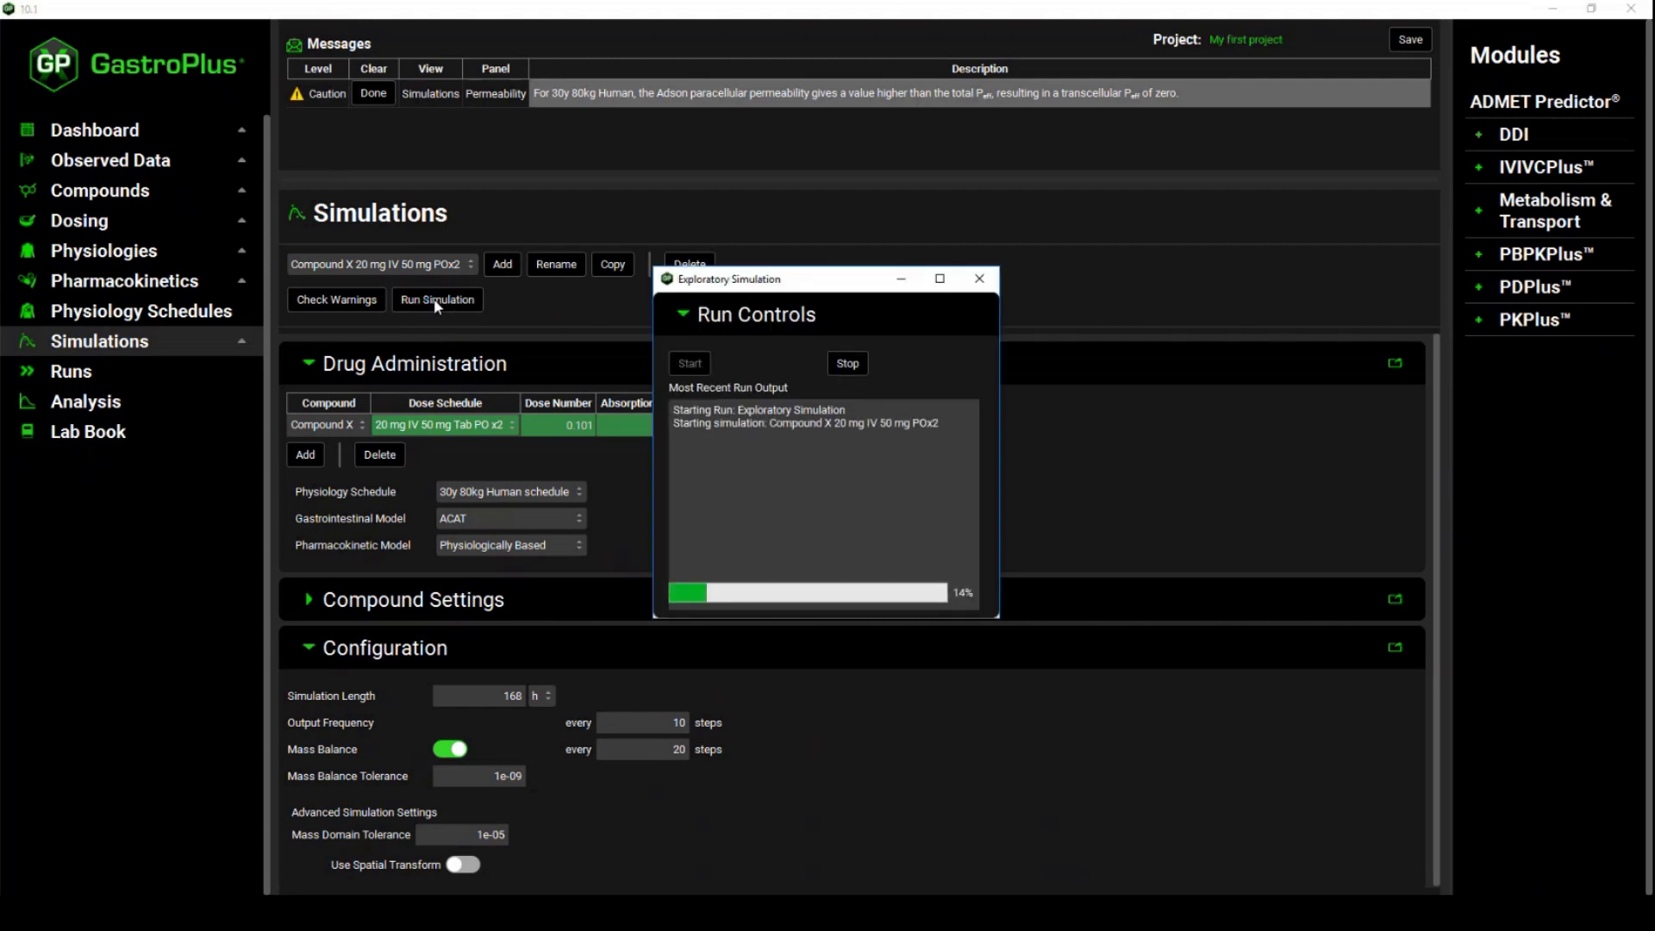